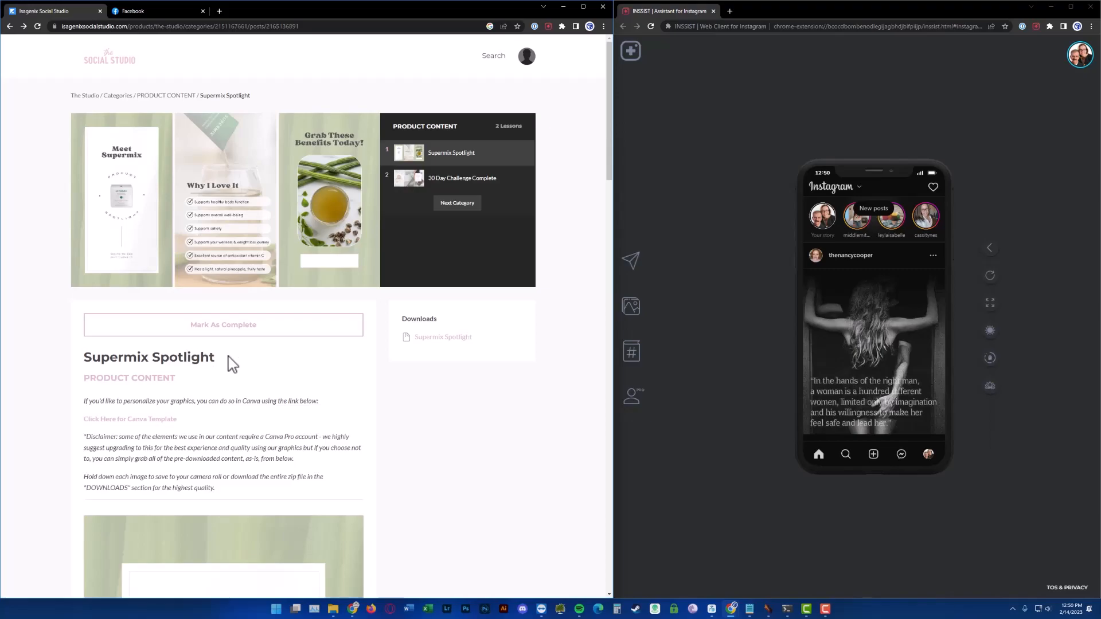
# Open the Supermix Spotlight Canva template from the lesson page and start a copy of it with Use template
pyautogui.scroll(-3, 239, 368)
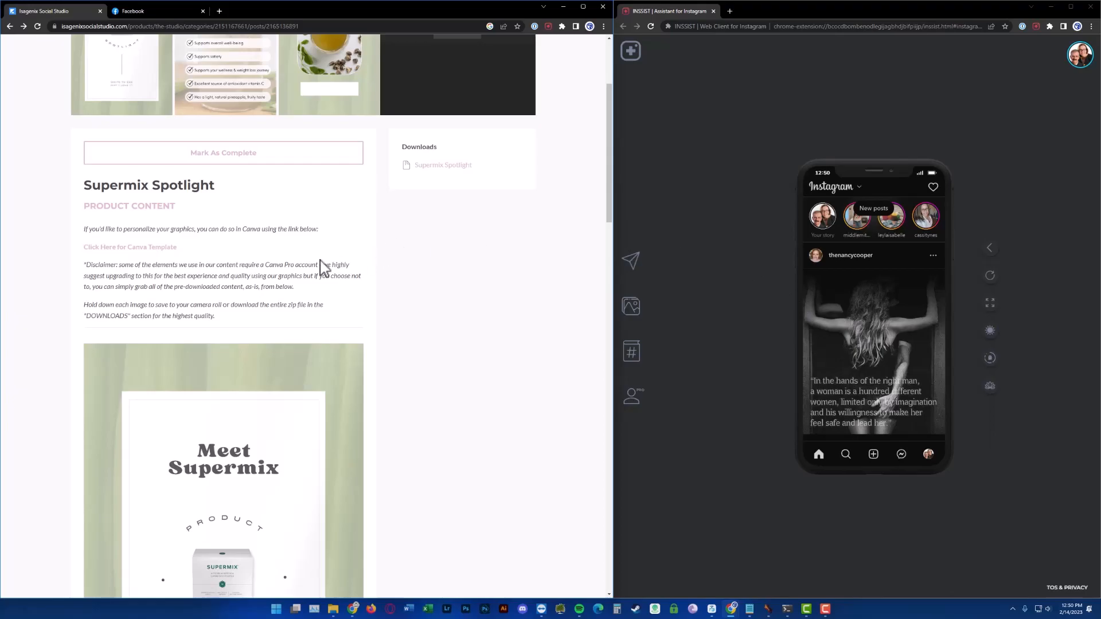
pyautogui.scroll(3, 323, 267)
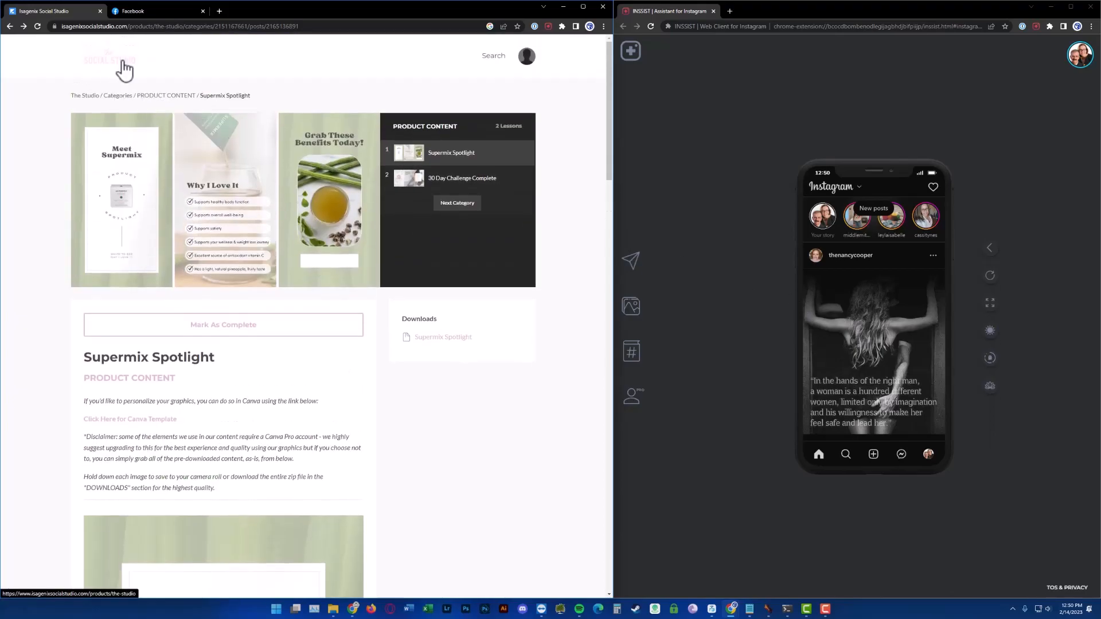
pyautogui.scroll(-4, 199, 250)
pyautogui.scroll(4, 196, 246)
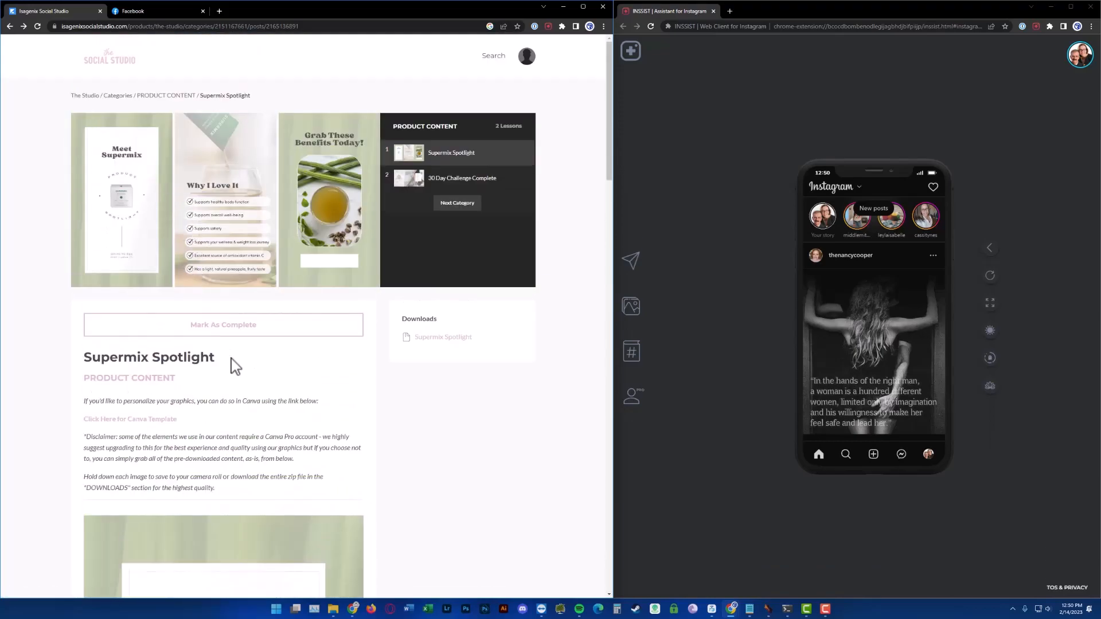
pyautogui.scroll(-2, 235, 367)
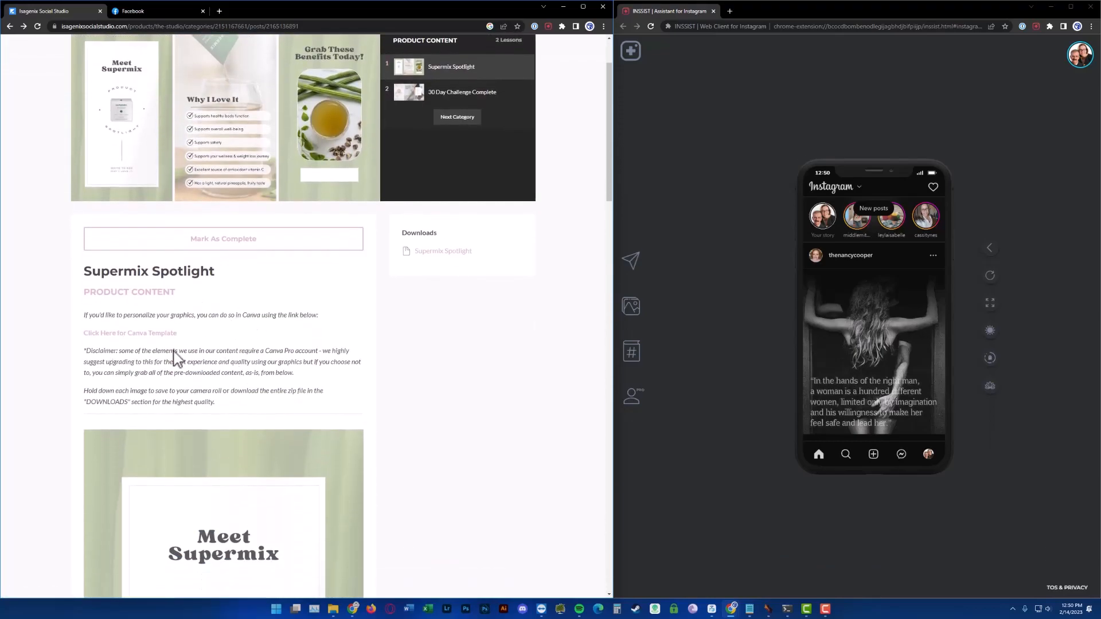
pyautogui.click(149, 334)
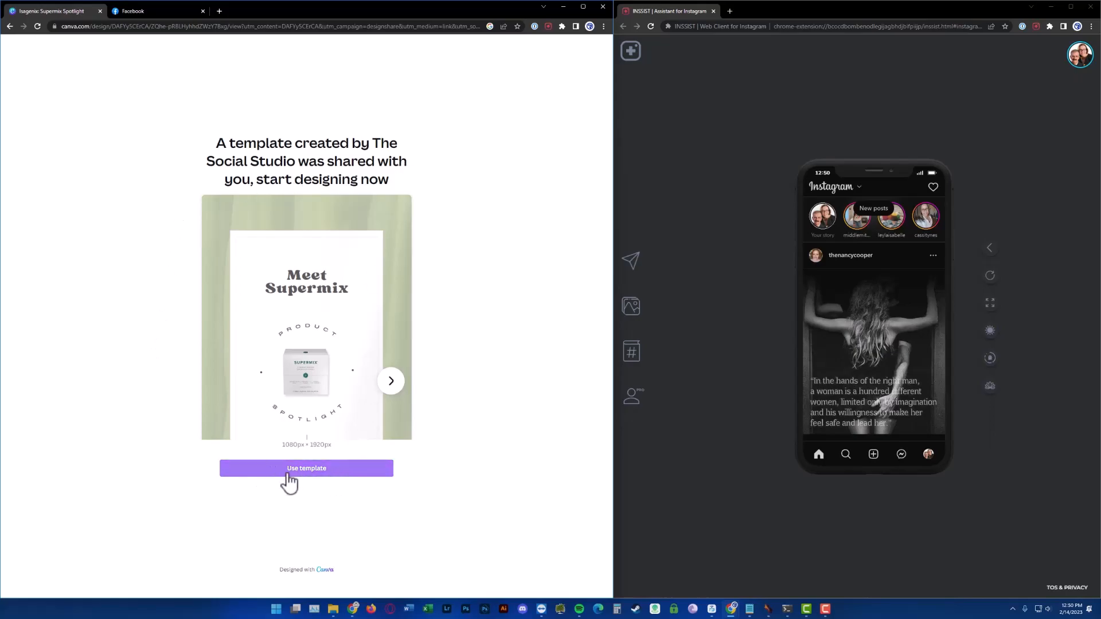
pyautogui.click(312, 471)
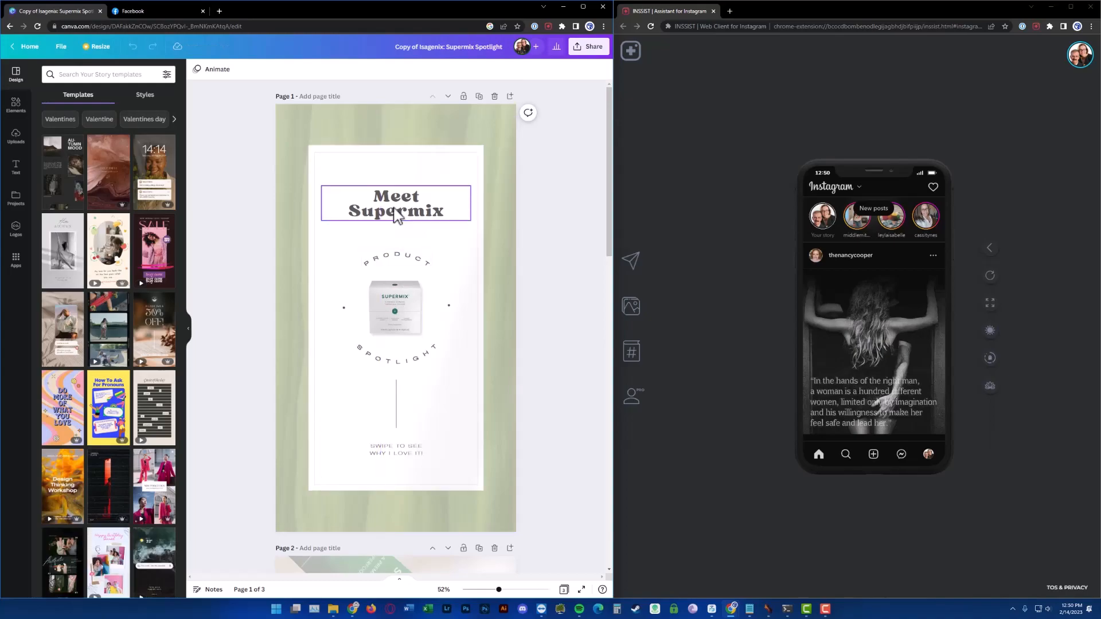
# Open the design's download options and set the file type to MP4 Video
pyautogui.scroll(-1, 538, 301)
pyautogui.scroll(-15, 537, 301)
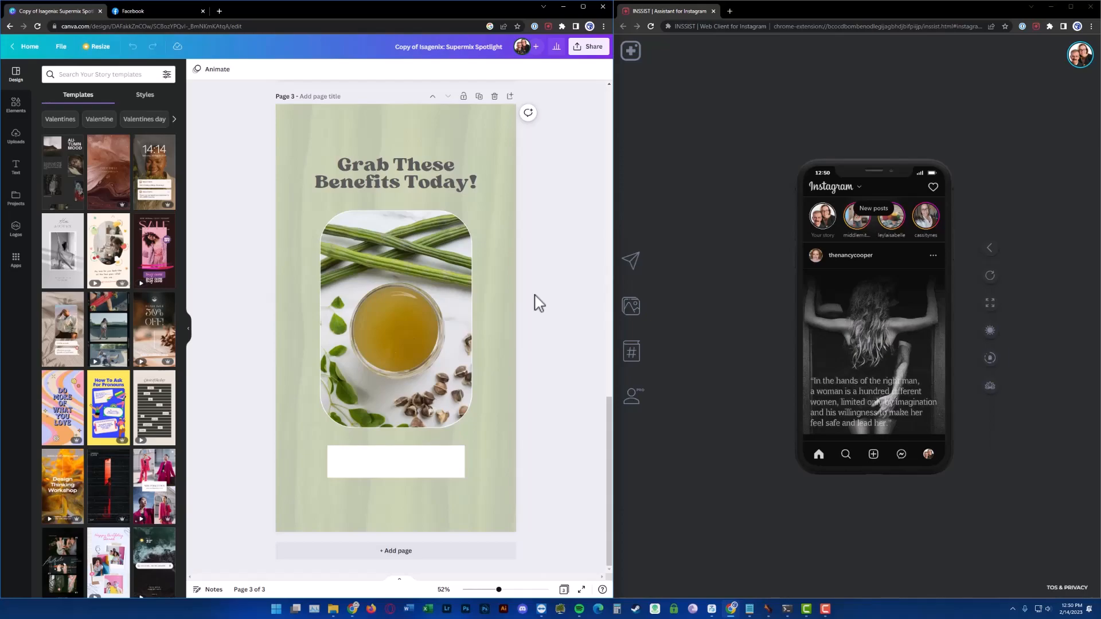
pyautogui.scroll(15, 530, 324)
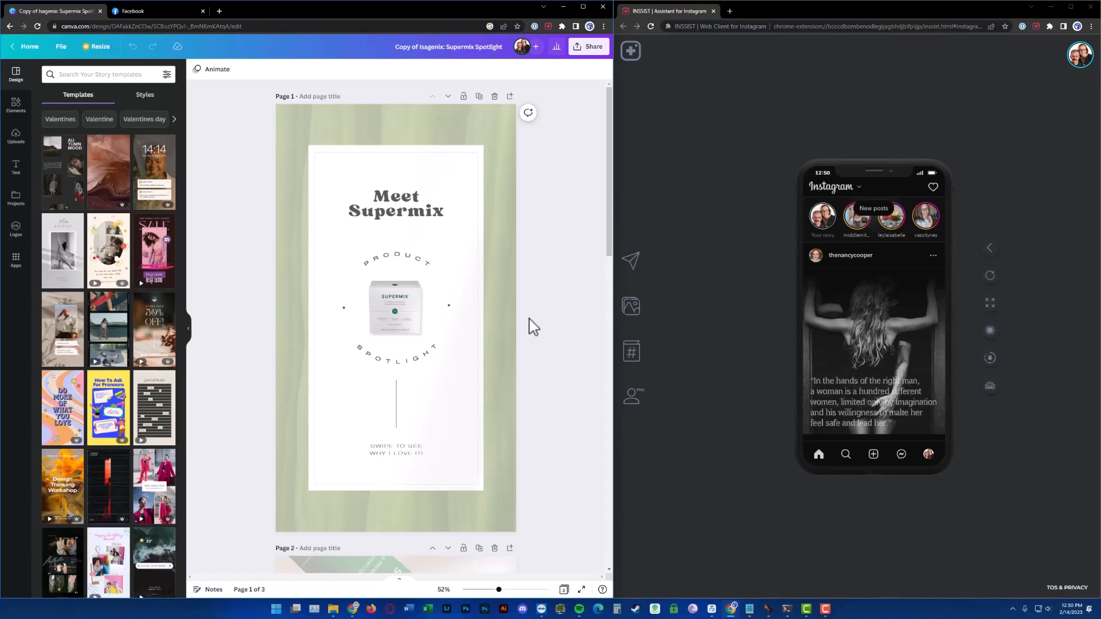
pyautogui.click(594, 49)
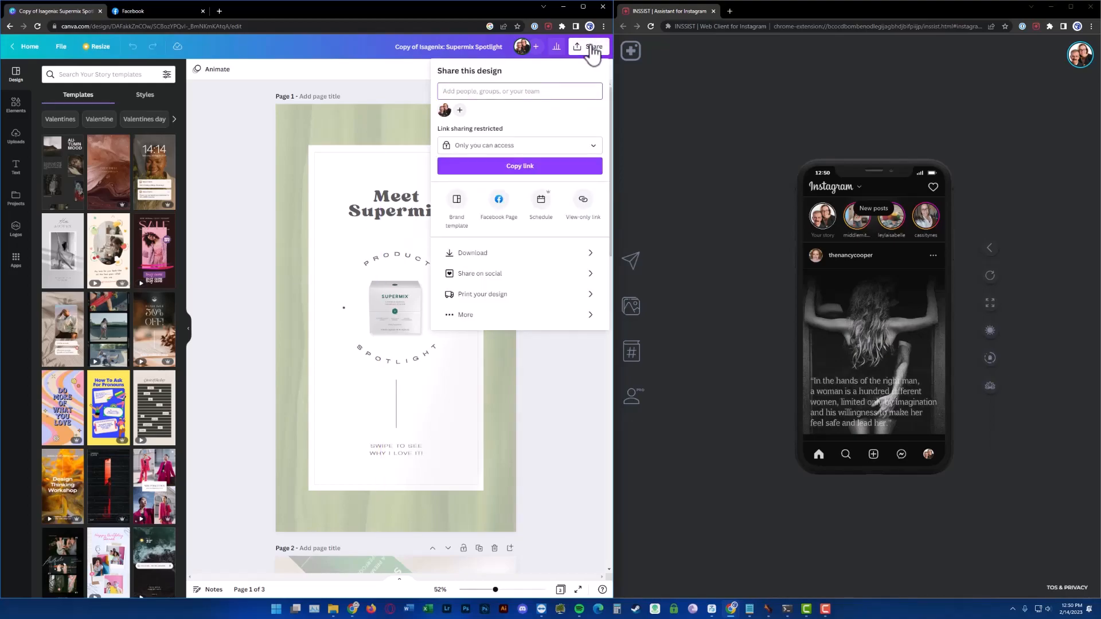
pyautogui.click(496, 257)
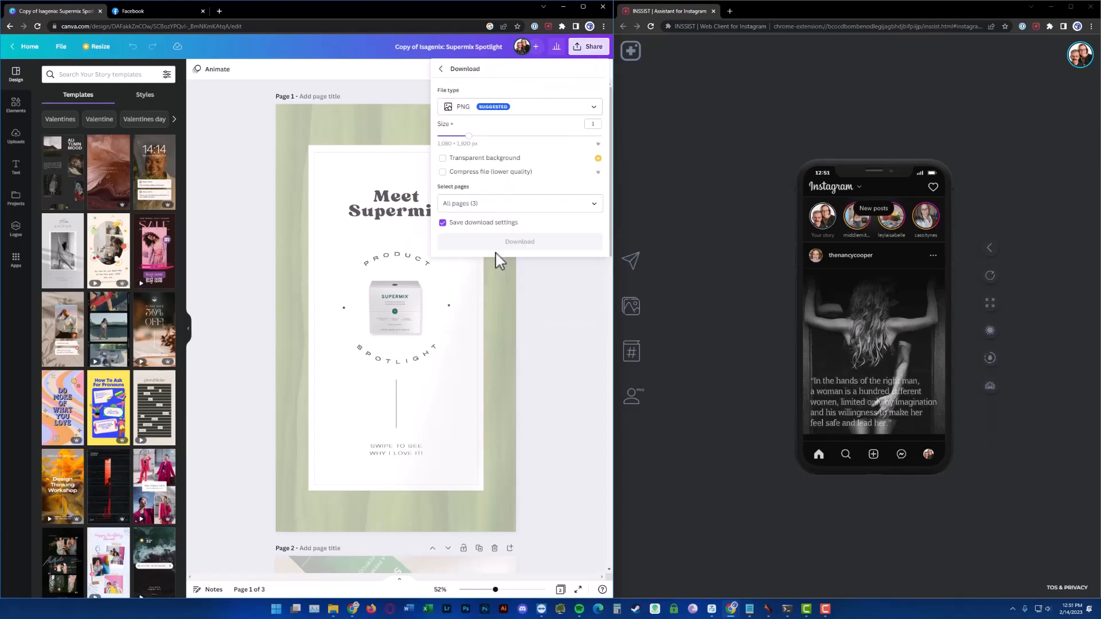
pyautogui.click(594, 109)
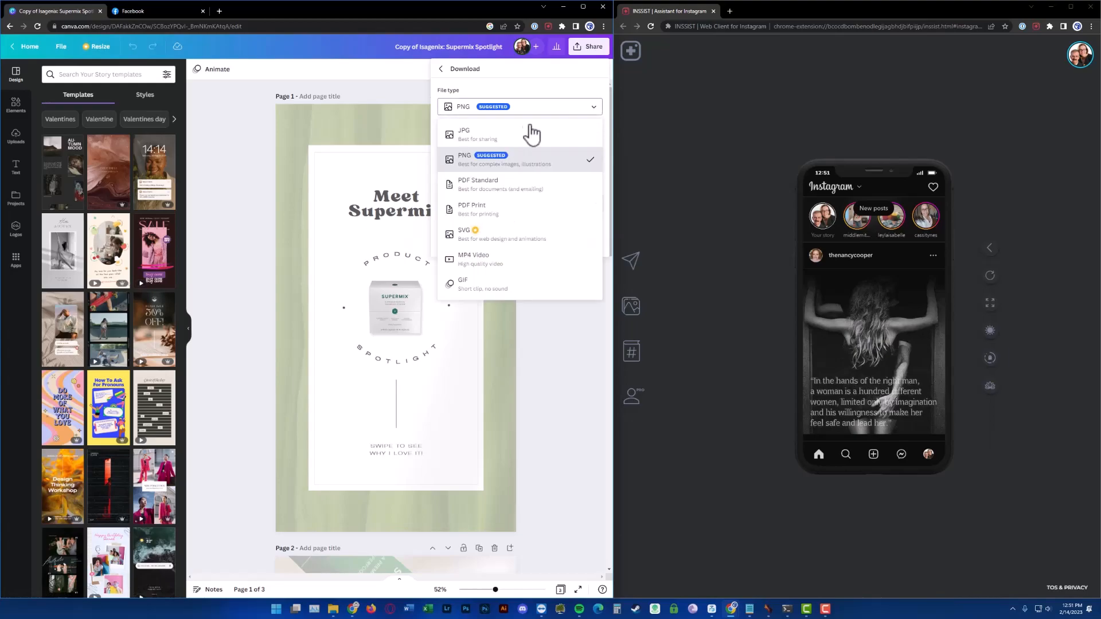
pyautogui.click(474, 267)
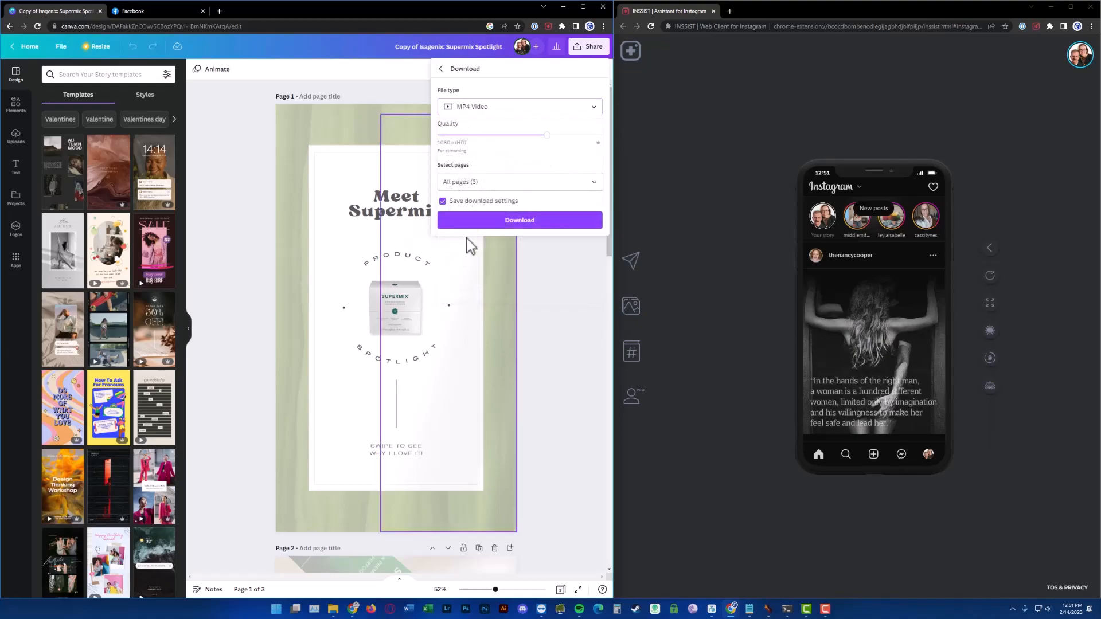
# Download all pages of the design as an MP4 Video at 720p quality
pyautogui.click(442, 69)
pyautogui.click(594, 47)
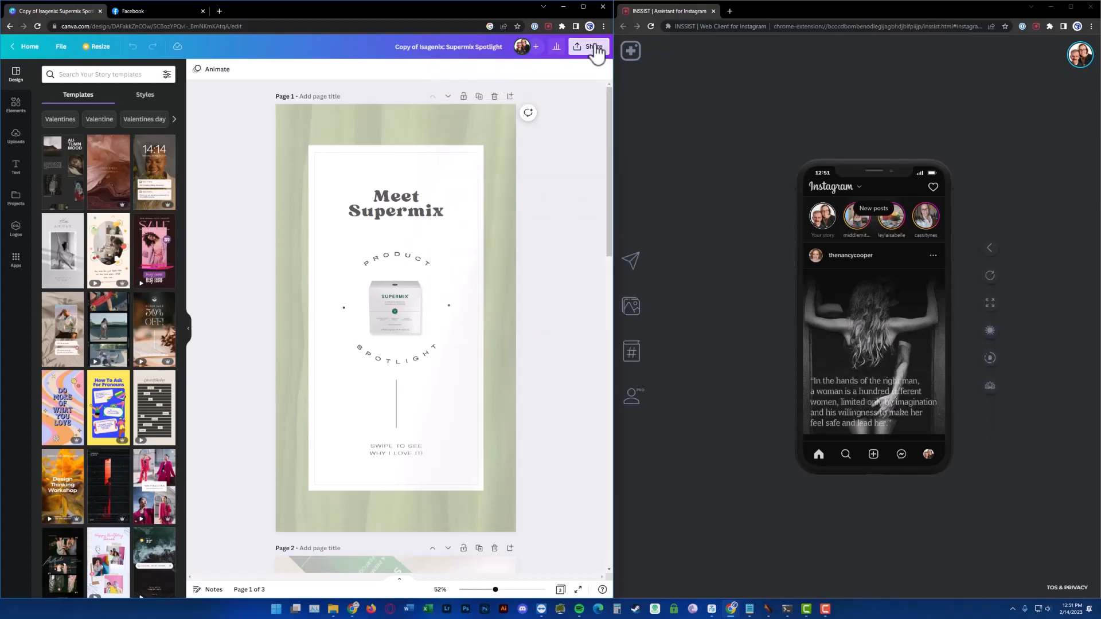
pyautogui.click(595, 49)
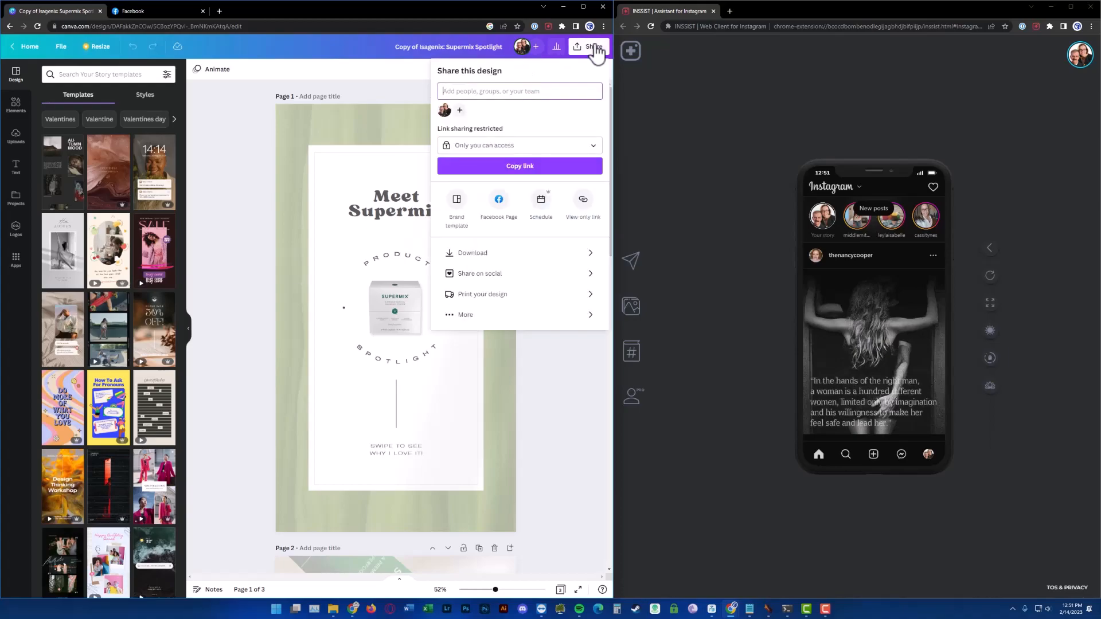
pyautogui.click(461, 256)
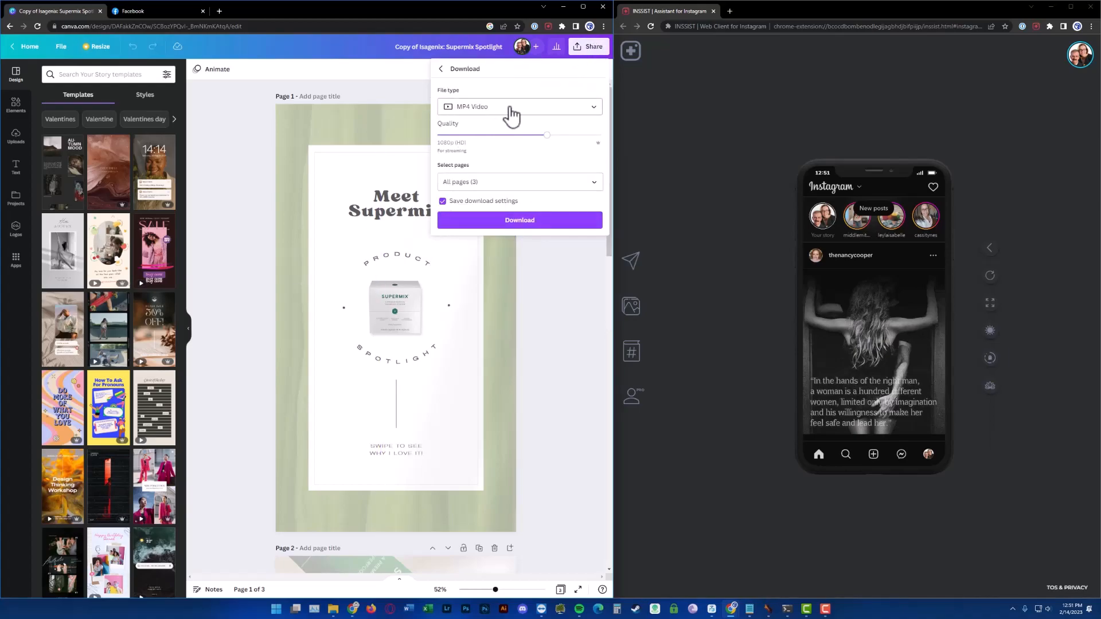
pyautogui.click(484, 137)
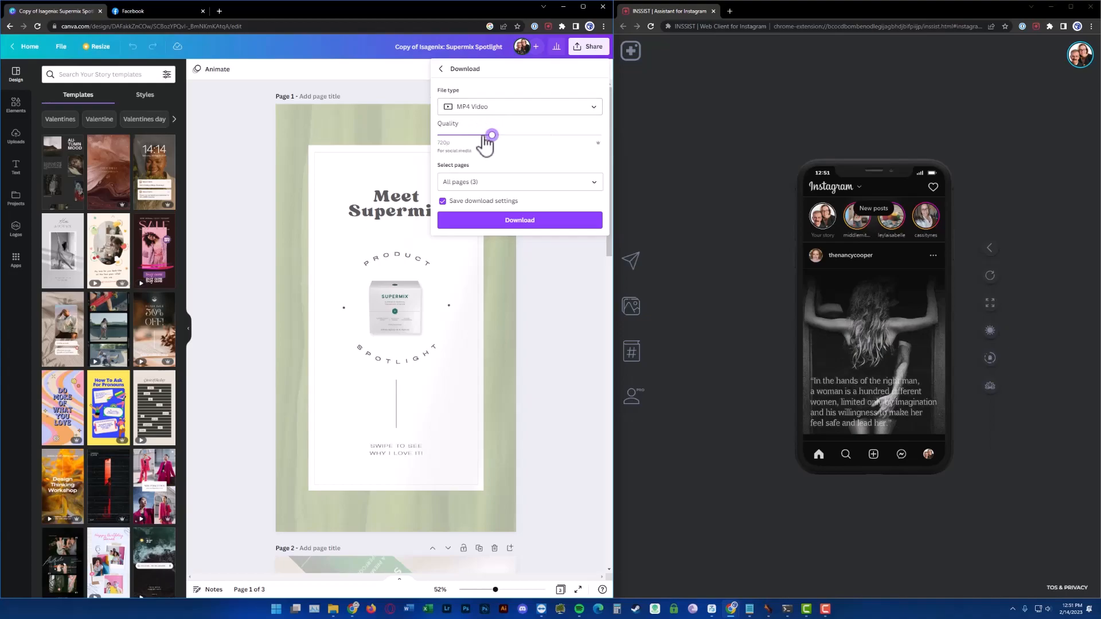
pyautogui.click(528, 136)
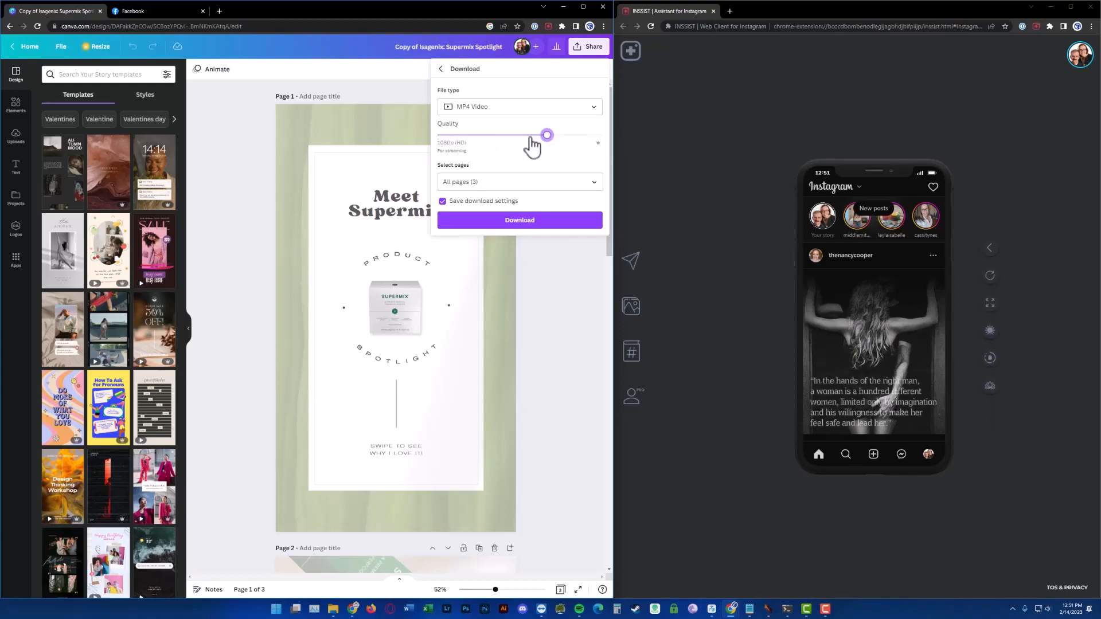
pyautogui.click(485, 138)
pyautogui.click(508, 182)
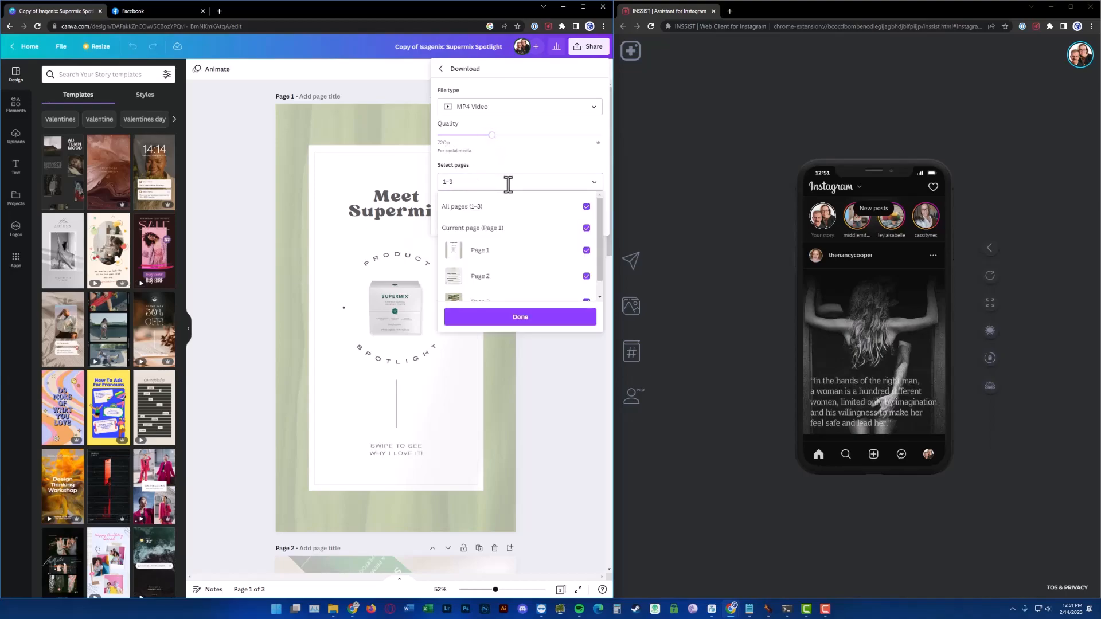
pyautogui.click(510, 187)
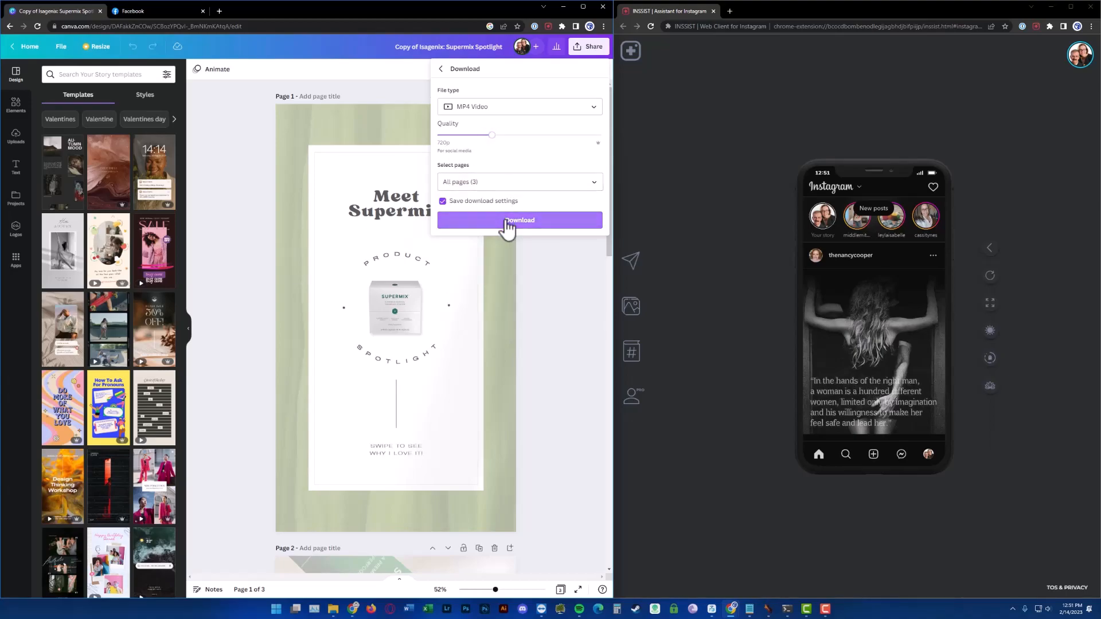
pyautogui.click(507, 223)
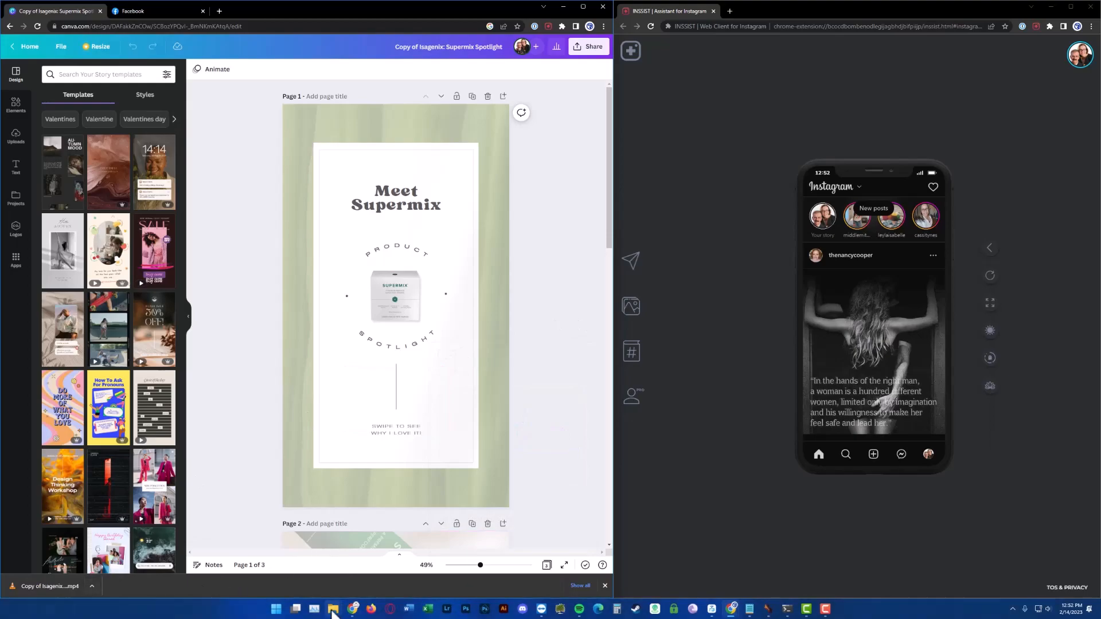
# Rename the downloaded video in Downloads to Isagenix Supermix Spotlight.mp4 by removing the leading "Copy of"
pyautogui.moveTo(332, 608)
pyautogui.click(275, 573)
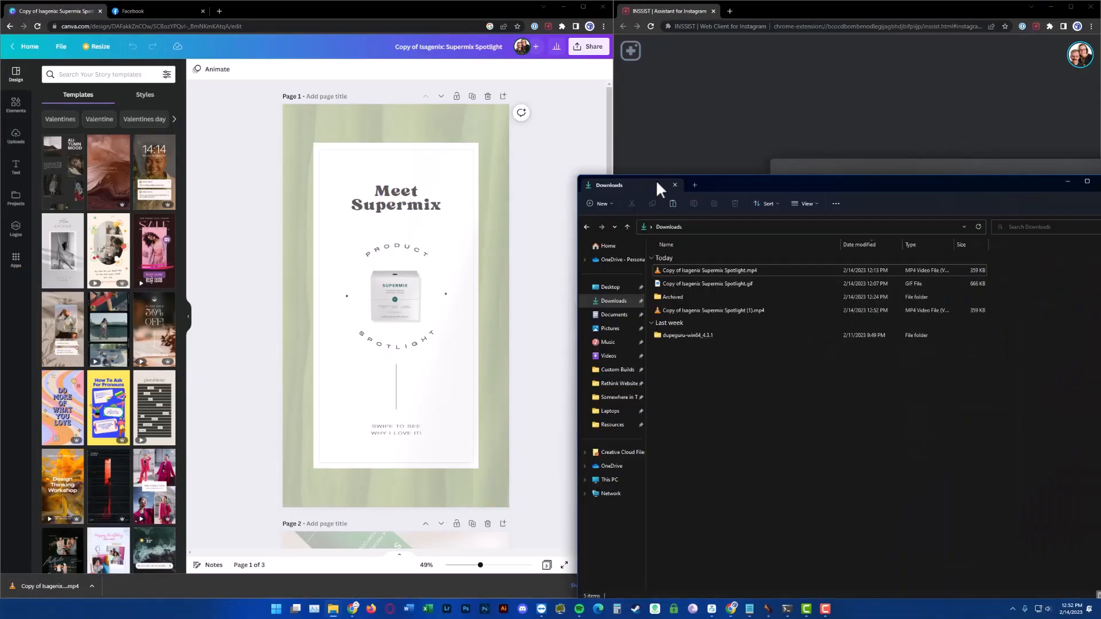
pyautogui.moveTo(681, 187); pyautogui.dragTo(490, 145)
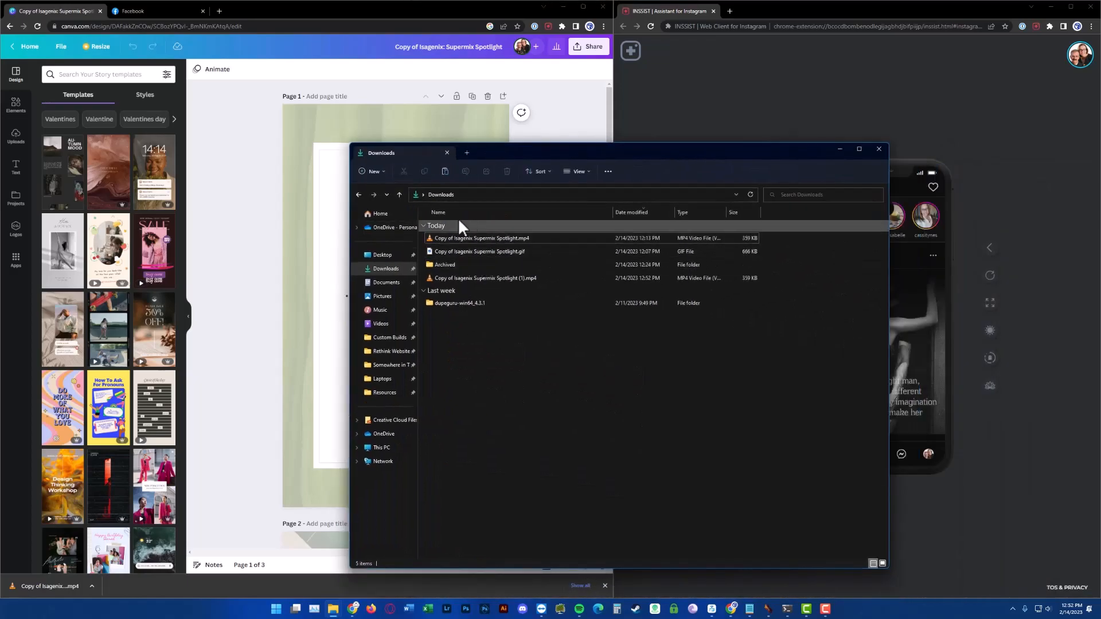
pyautogui.click(473, 235)
pyautogui.click(453, 239)
pyautogui.moveTo(452, 239); pyautogui.dragTo(396, 245)
pyautogui.press('BackSpace')
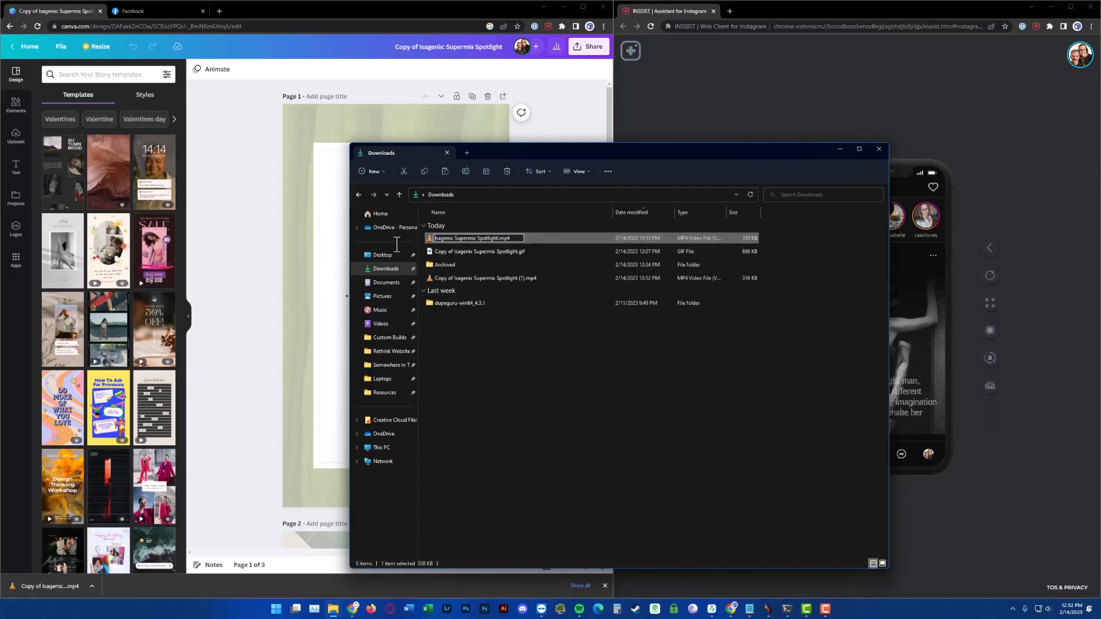
pyautogui.press('Return')
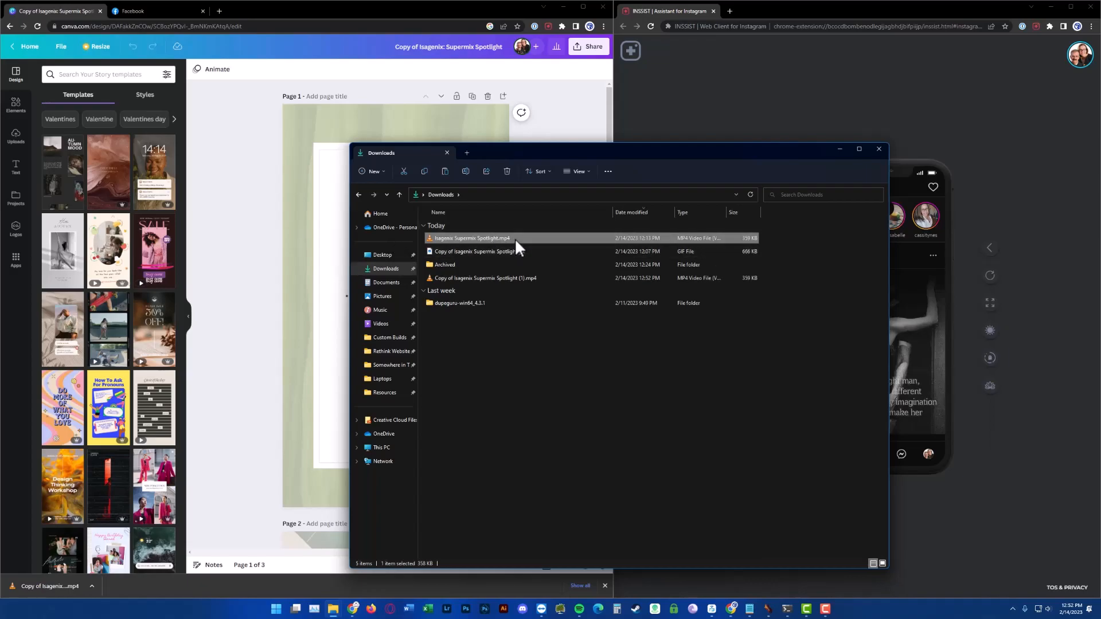
pyautogui.click(577, 137)
pyautogui.click(741, 108)
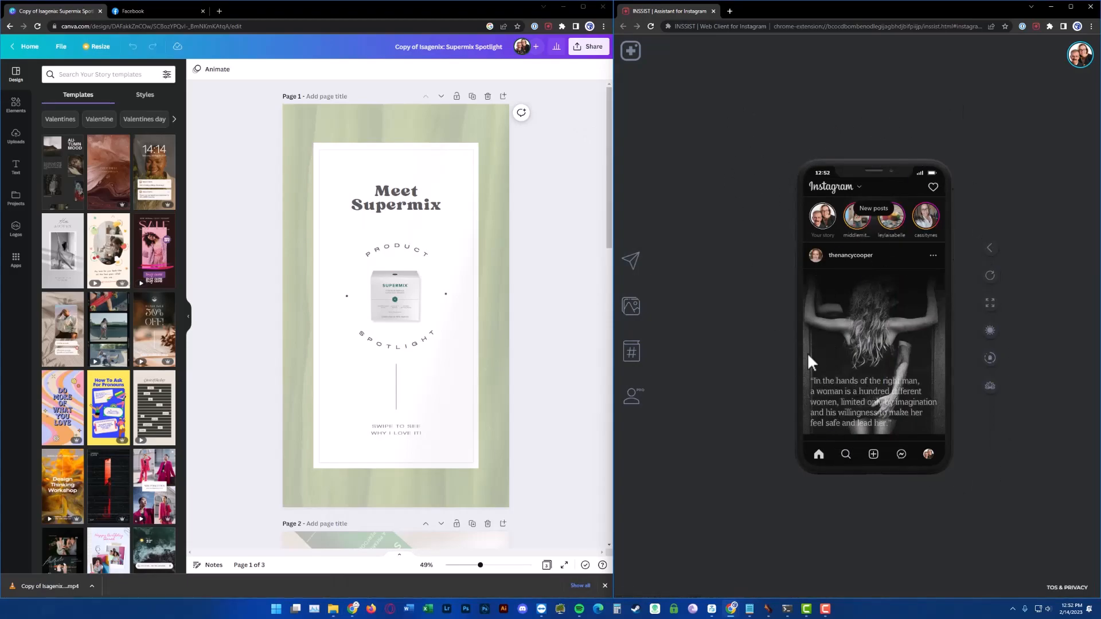
# Create a new Reel in the Instagram web client from Isagenix Supermix Spotlight.mp4 in Downloads and continue past the preview
pyautogui.click(872, 458)
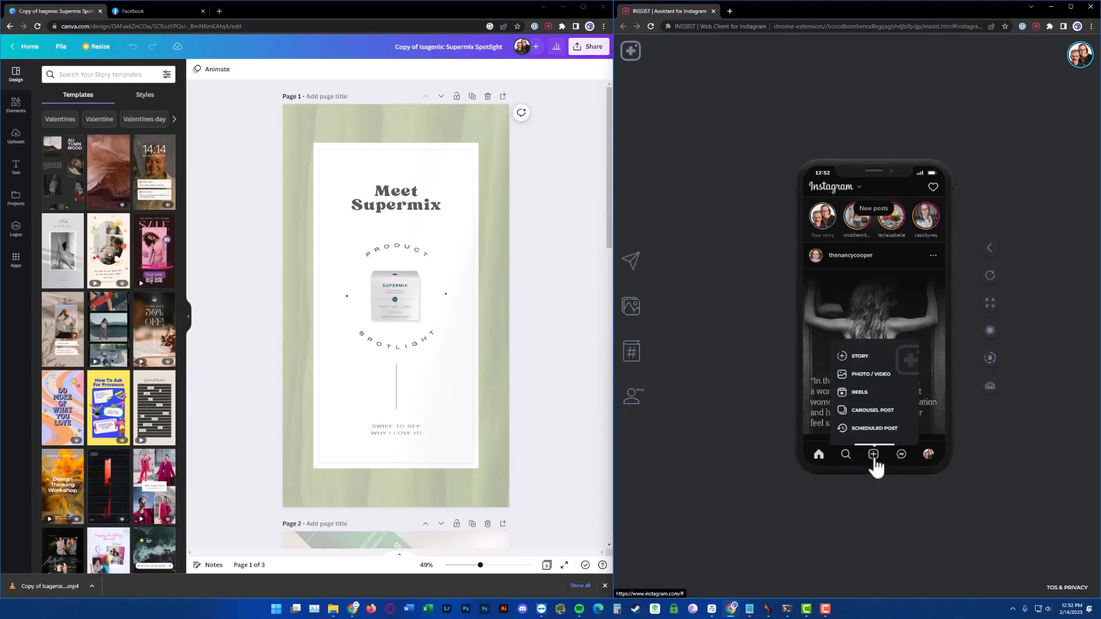
pyautogui.click(868, 393)
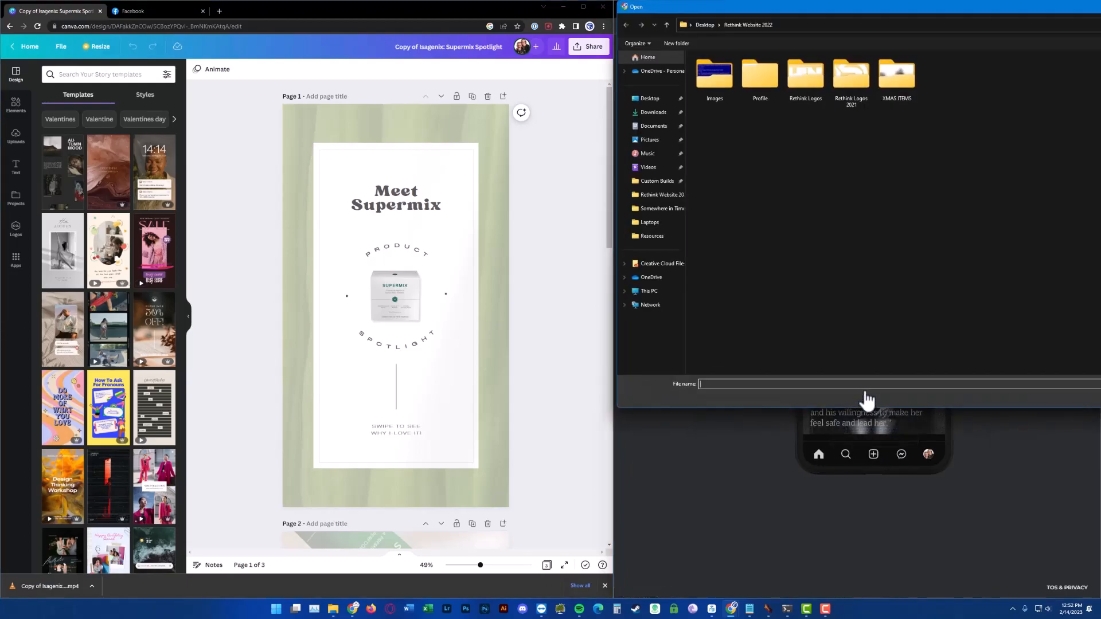
pyautogui.click(651, 118)
pyautogui.moveTo(951, 19); pyautogui.dragTo(499, 130)
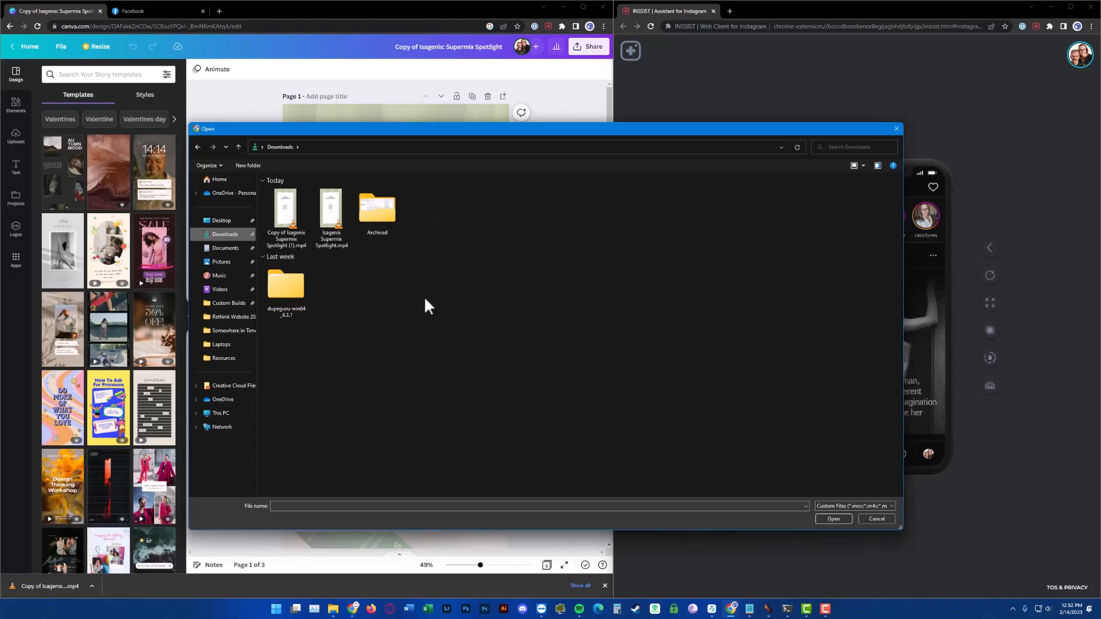
pyautogui.click(322, 218)
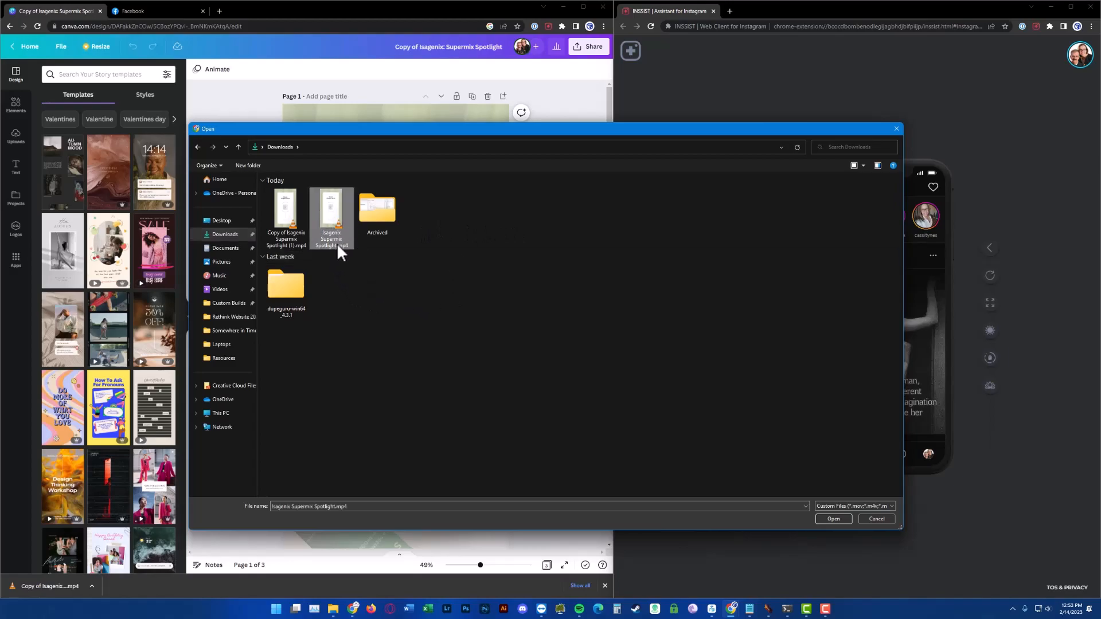
pyautogui.doubleClick(332, 214)
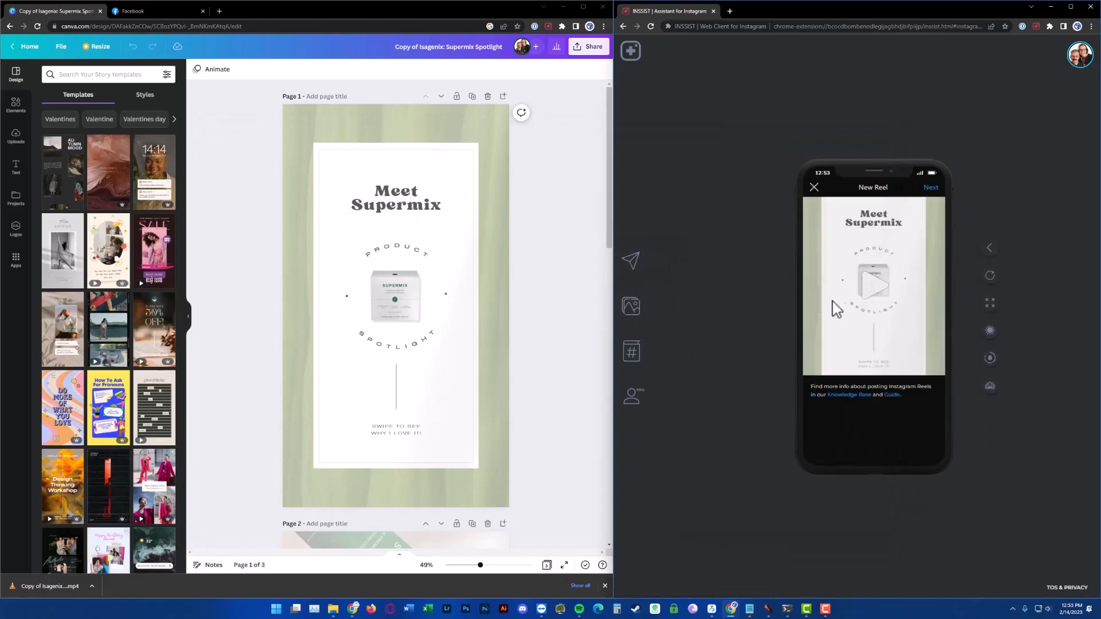
pyautogui.click(929, 188)
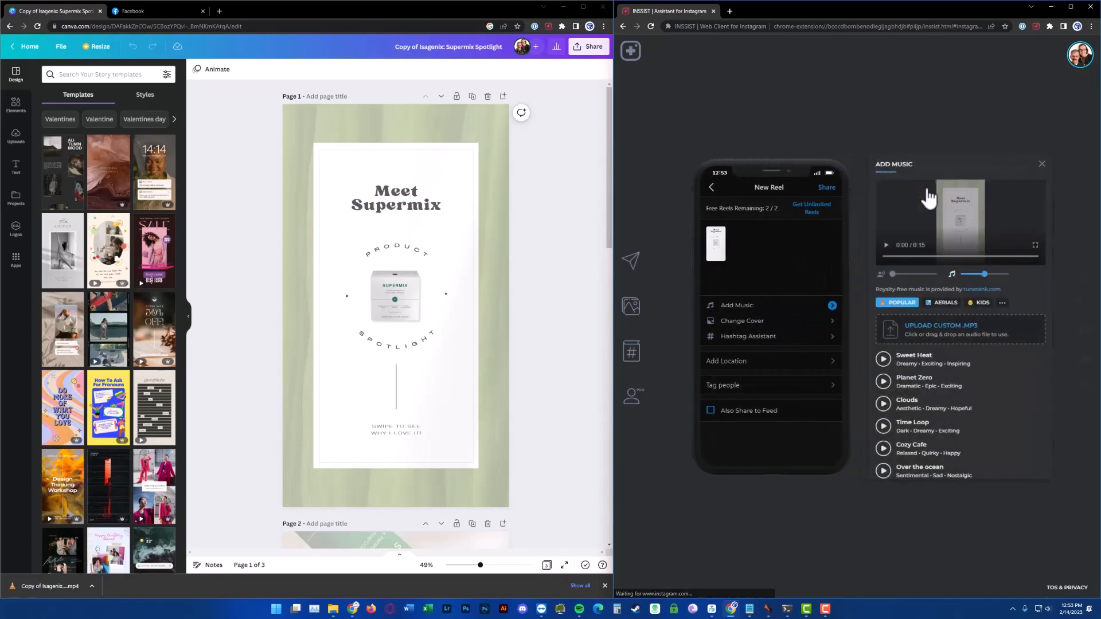
# Return to the Supermix Spotlight post on Isagenix Social Studio and scroll through its graphics
pyautogui.click(766, 237)
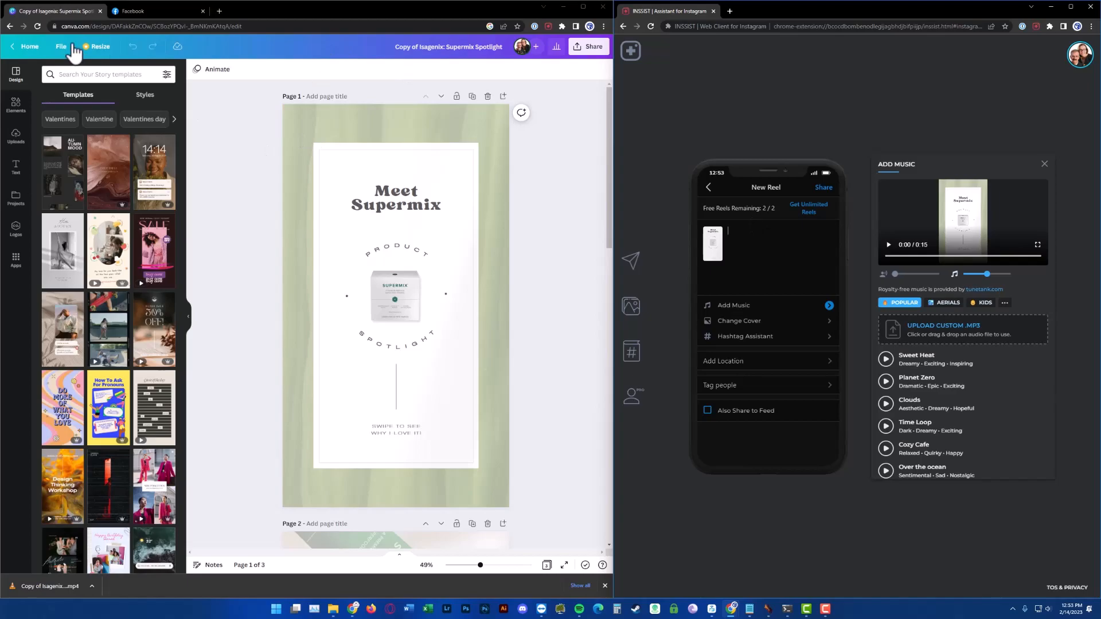
pyautogui.click(9, 26)
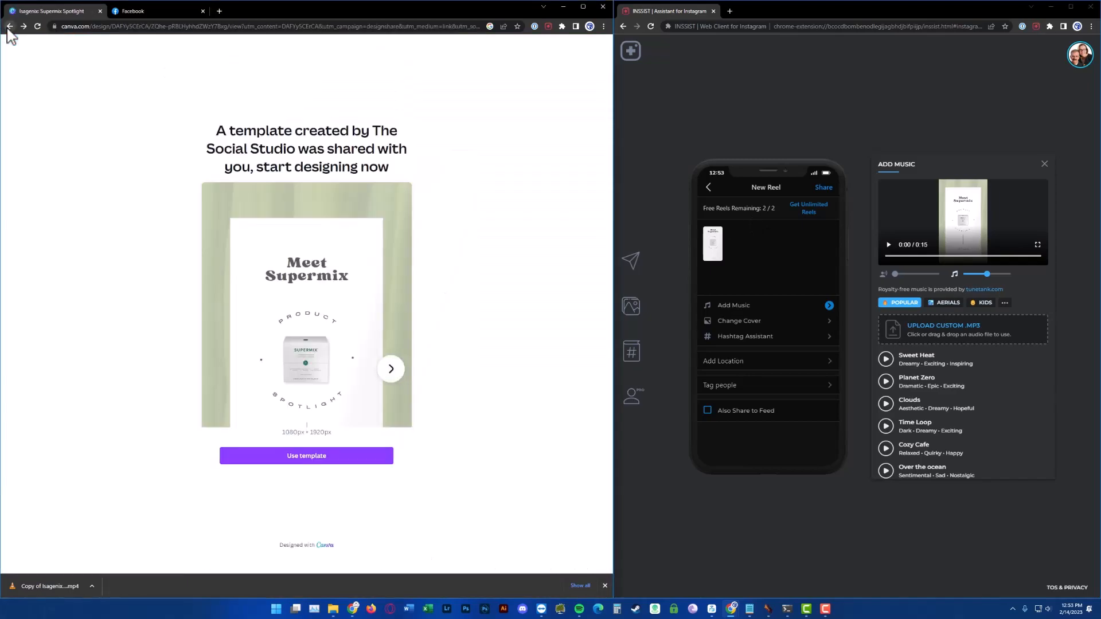
pyautogui.click(9, 26)
pyautogui.scroll(-15, 264, 344)
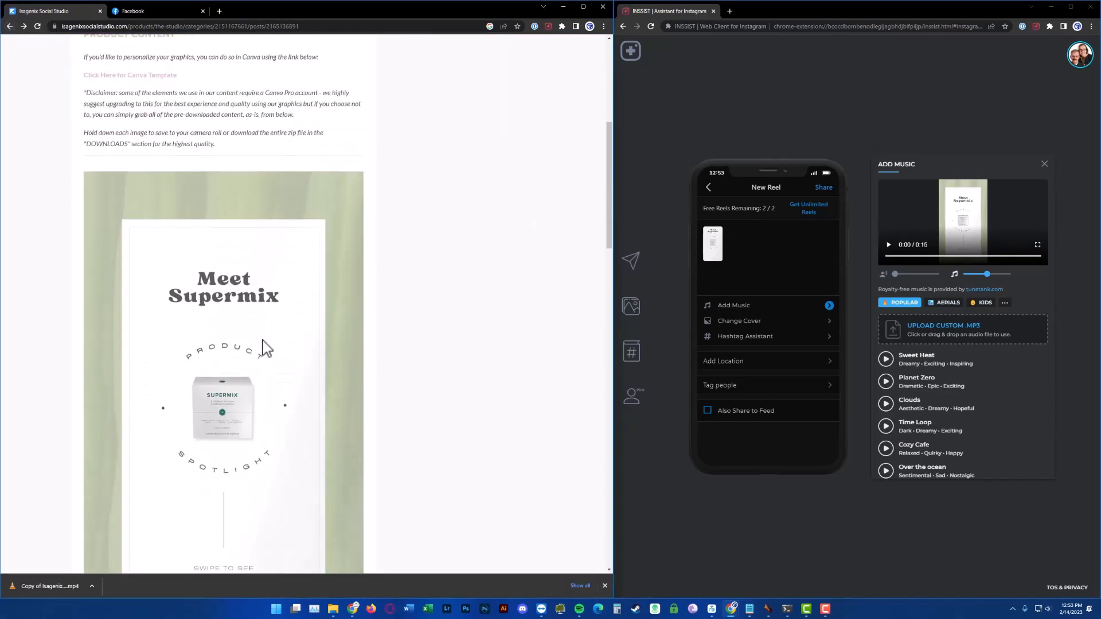
pyautogui.scroll(-6, 263, 344)
pyautogui.scroll(2, 263, 344)
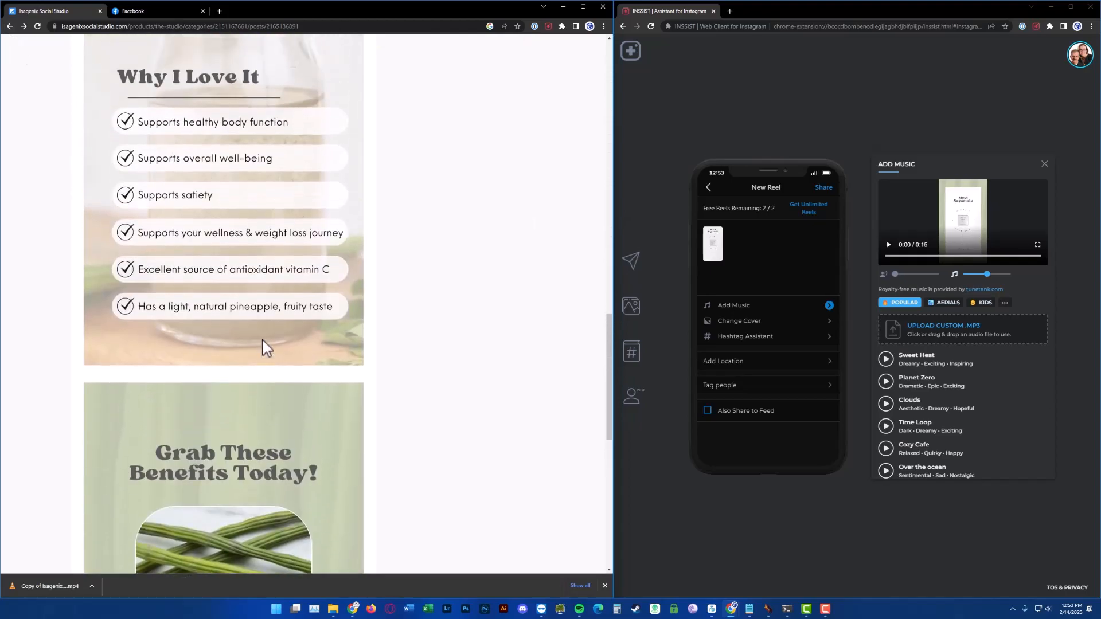
pyautogui.scroll(-10, 275, 350)
pyautogui.scroll(20, 272, 338)
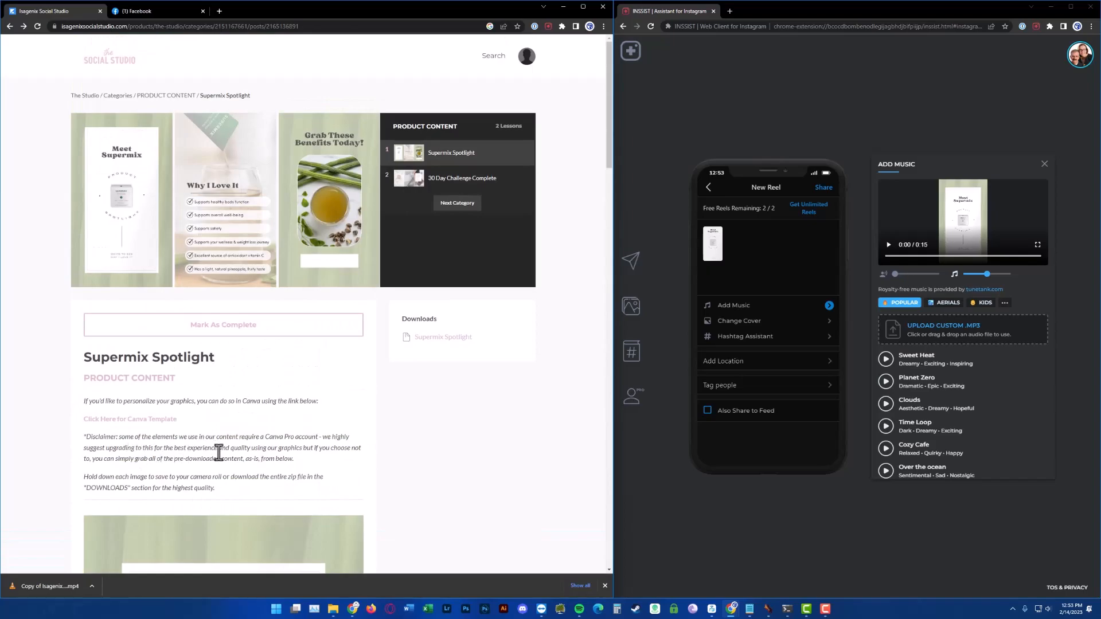
# Download the Supermix Spotlight zip from the post's Downloads section and go back to the studio page
pyautogui.click(456, 338)
pyautogui.click(455, 339)
pyautogui.hotkey('alt', 'Left')
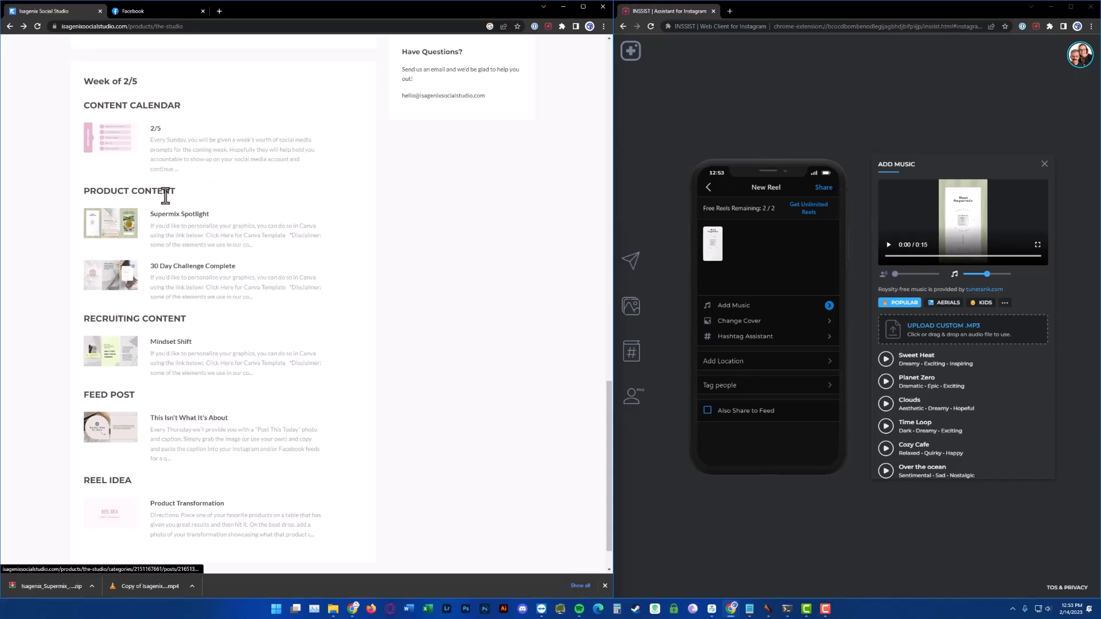
# Write the Reel caption "Promote body health and wellness from the inside! #IsaLife"
pyautogui.click(766, 237)
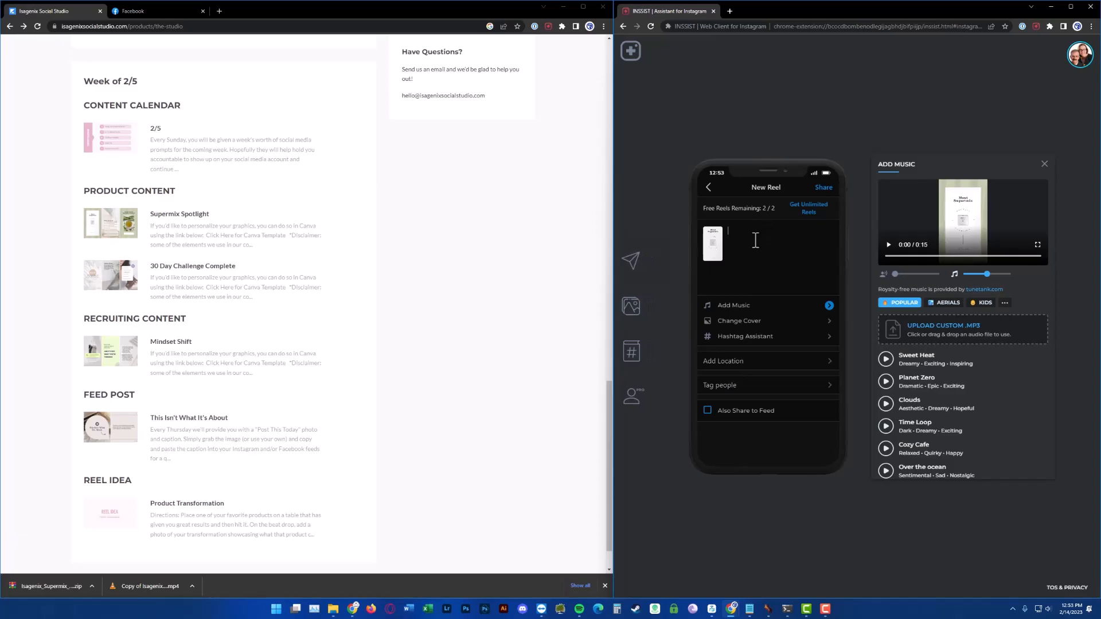
pyautogui.write('Promo')
pyautogui.write('te body health and wellness from the')
pyautogui.write('inside! #IsaLife')
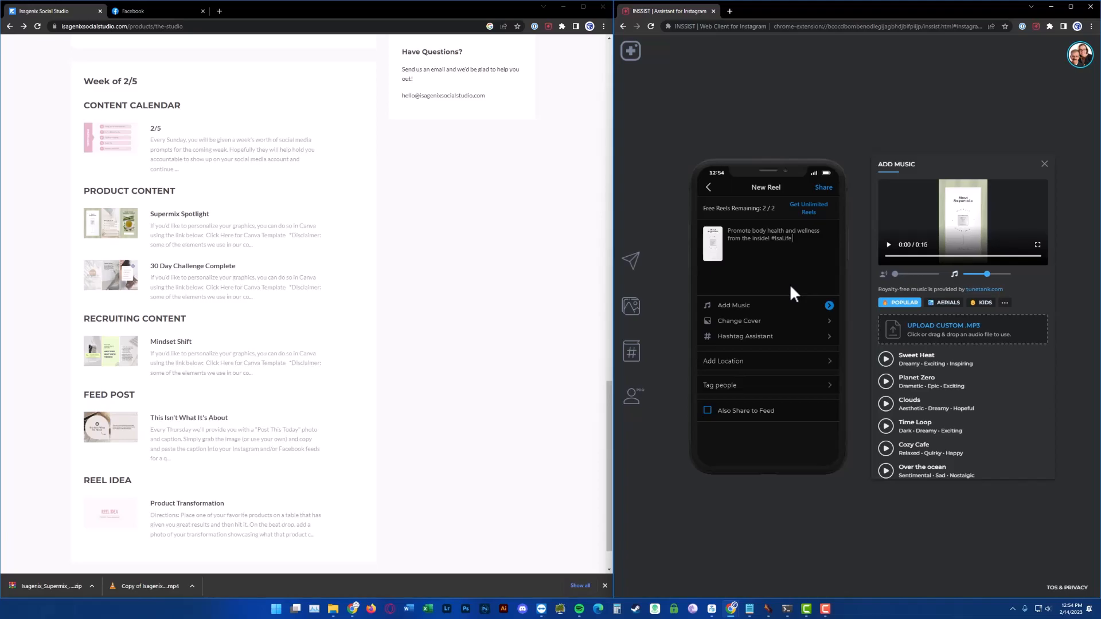
# Add the hashtags #Wellness #Health #beauty to the caption
pyautogui.write('#Wellness #Health')
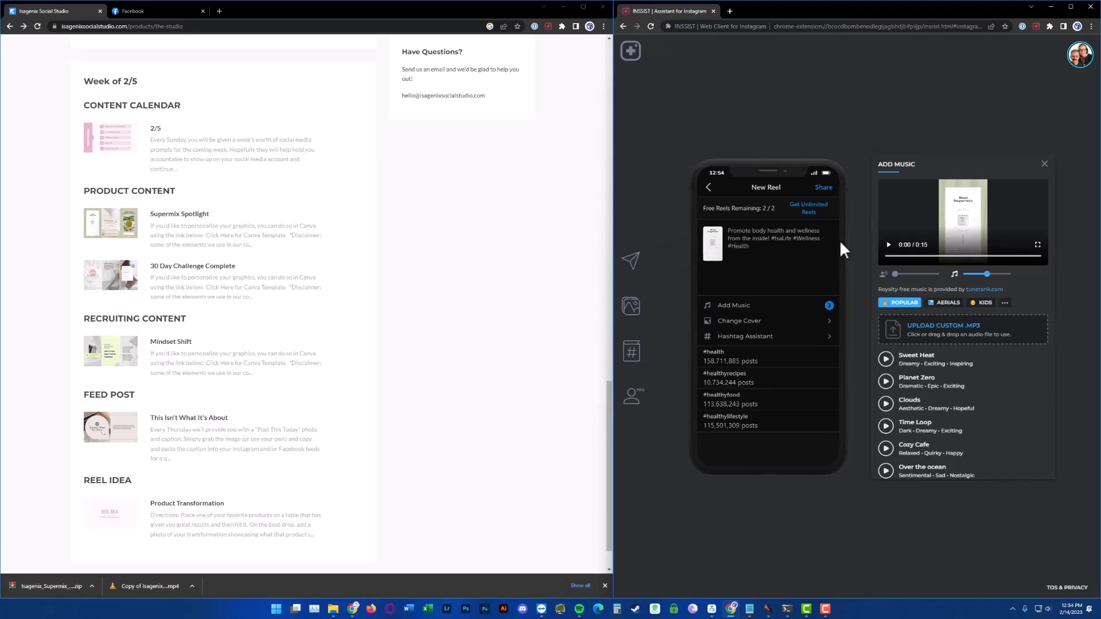
pyautogui.write(' #b')
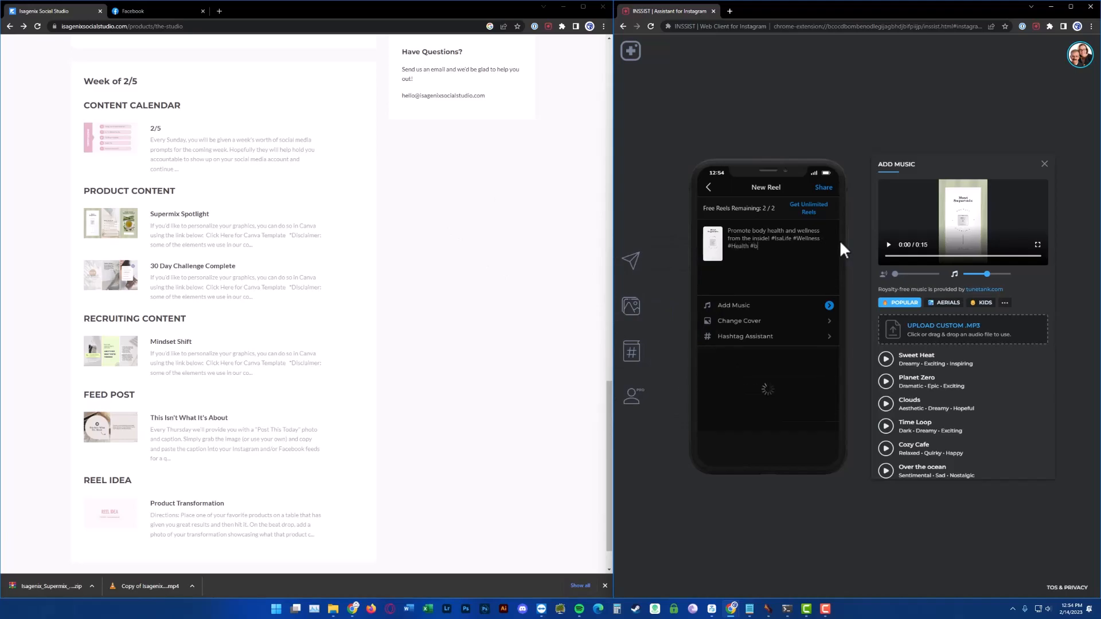
pyautogui.write('eauty')
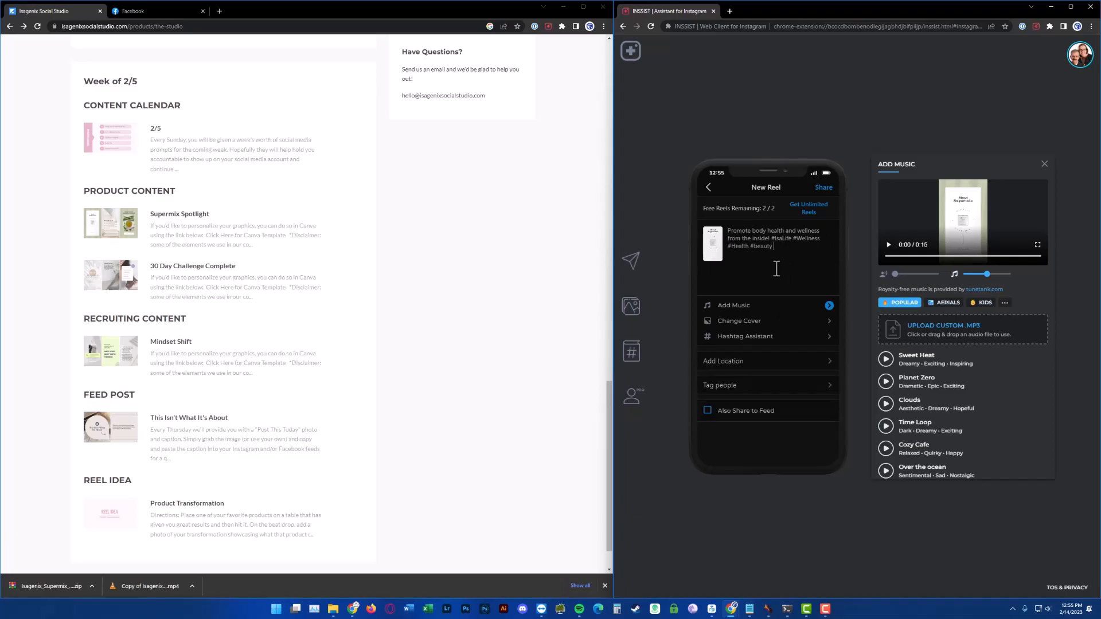
# Finish the caption with "DM Me for more information on how #Supermix can kickstart your wellness journey." and copy the whole caption
pyautogui.write('DM Me for more information on how #Supermix')
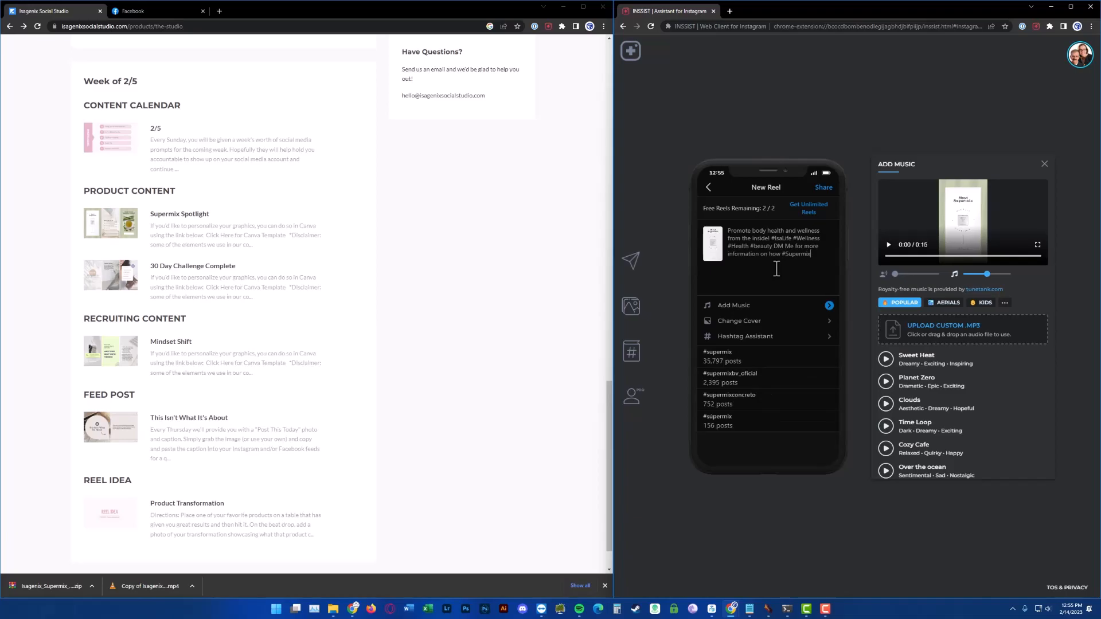
pyautogui.write(' can')
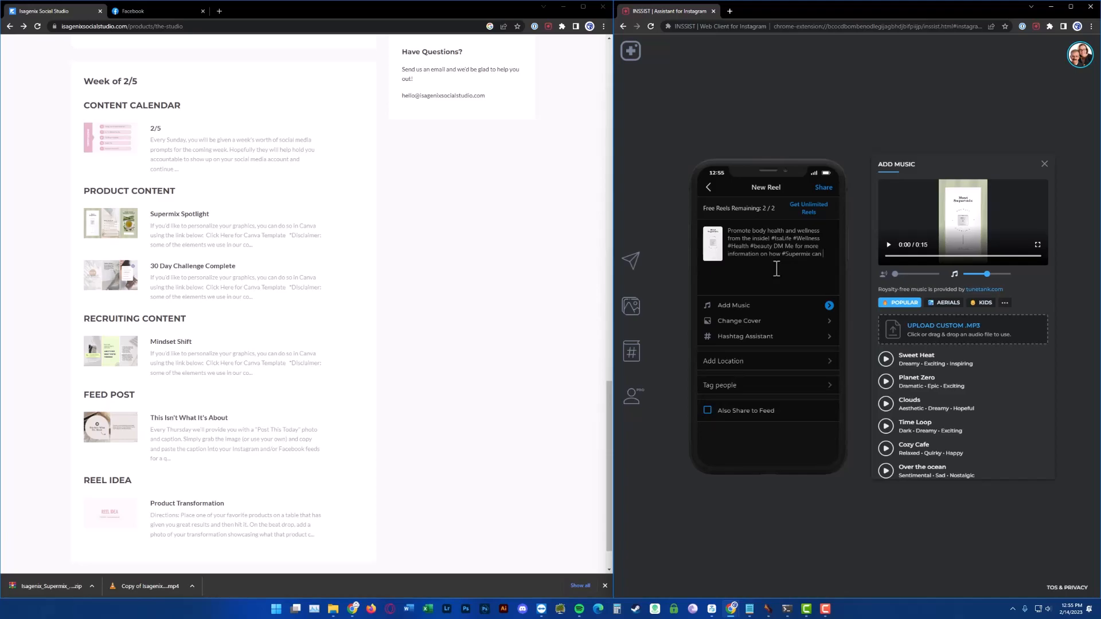
pyautogui.write('kick')
pyautogui.write('start you')
pyautogui.write('r we')
pyautogui.write('dd')
pyautogui.write('ss')
pyautogui.write(' journey.')
pyautogui.moveTo(811, 262); pyautogui.dragTo(722, 229)
pyautogui.hotkey('ctrl', 'c')
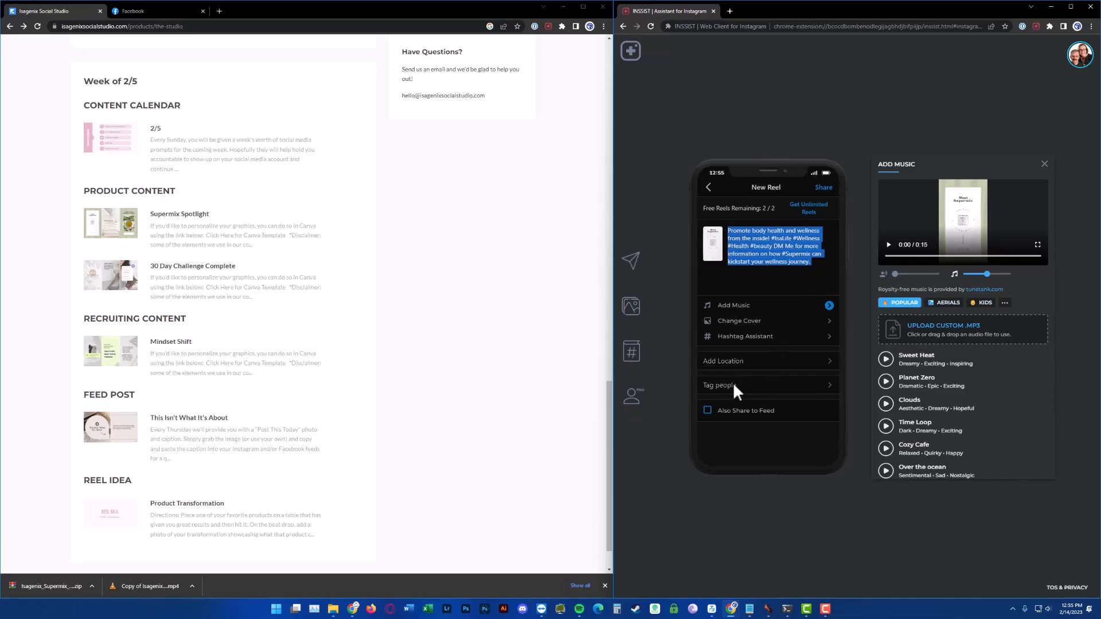
# Share the Reel with Also Share to Feed turned on
pyautogui.click(707, 411)
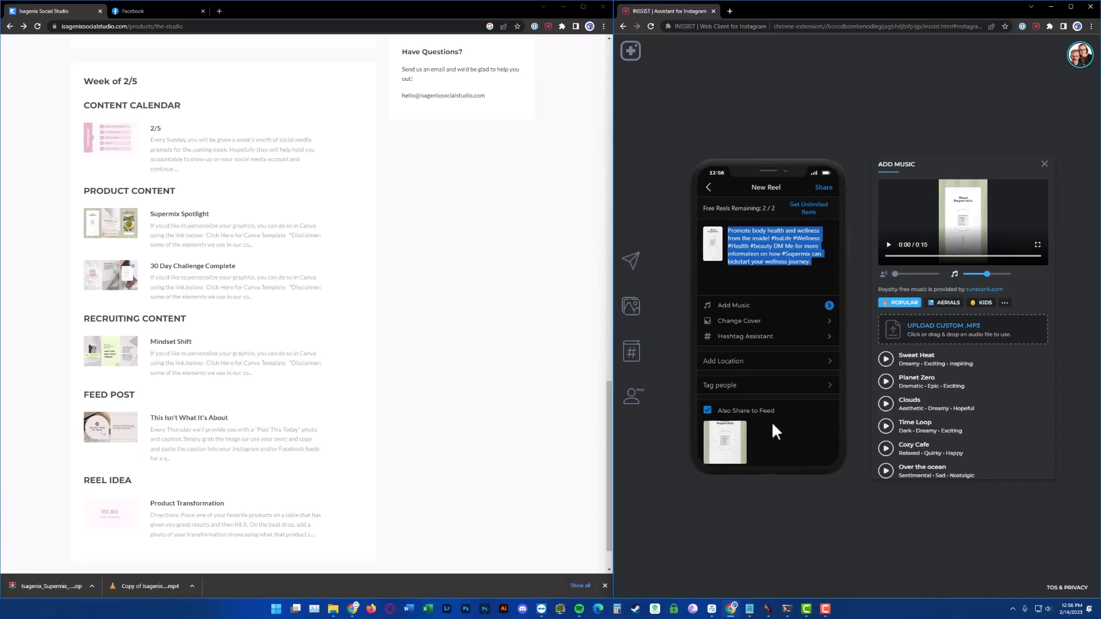
pyautogui.click(825, 189)
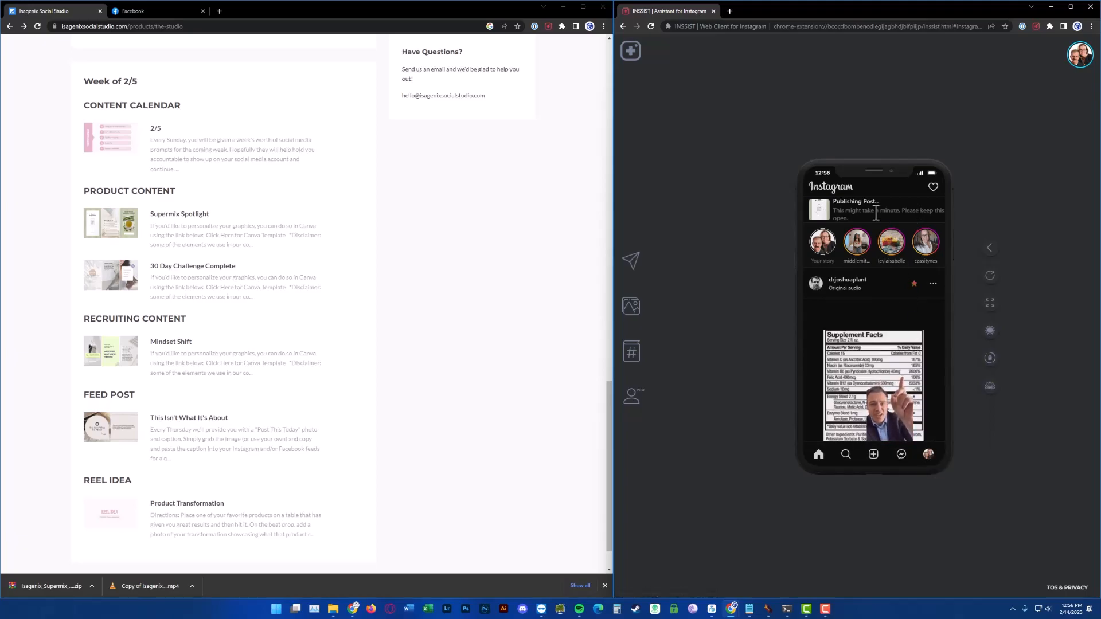
# Open the profile to view the newly posted video, then return to the home feed
pyautogui.click(927, 456)
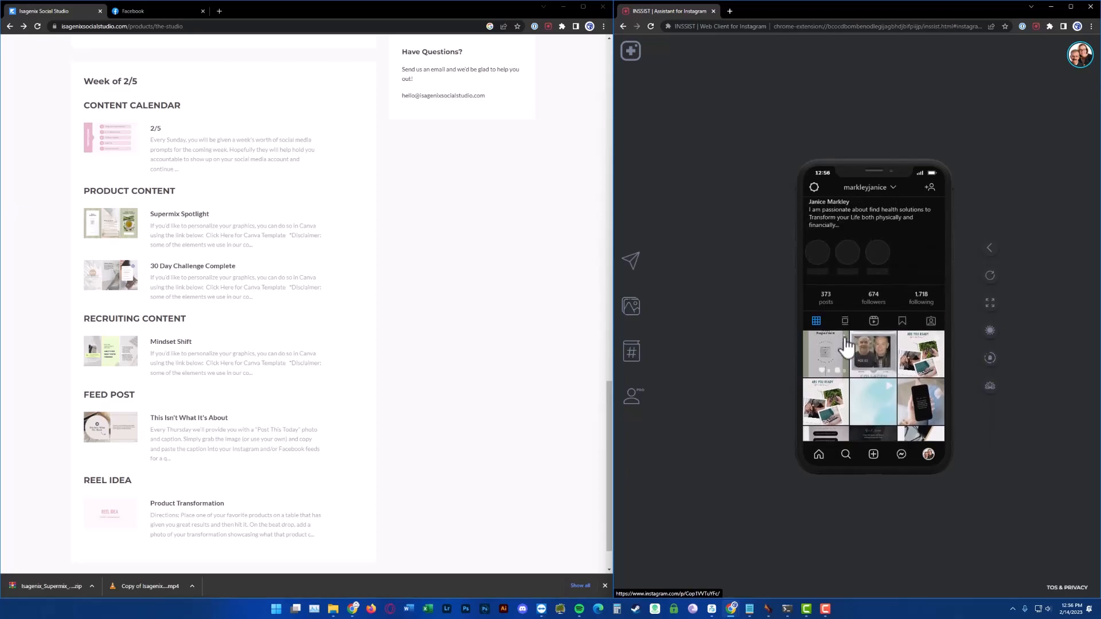
pyautogui.click(838, 356)
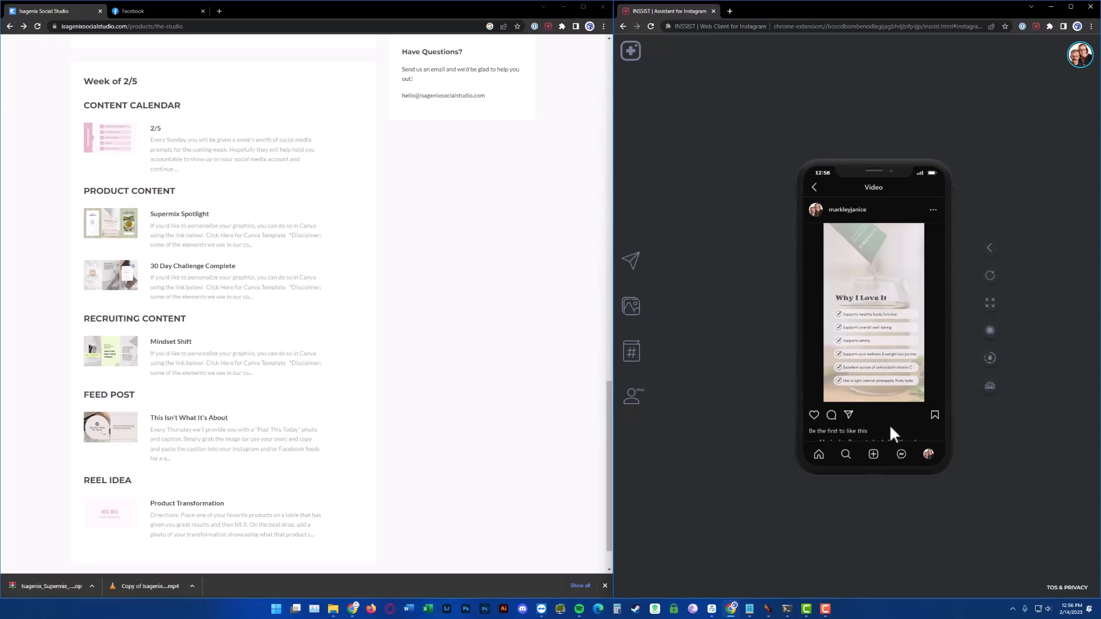
pyautogui.click(819, 454)
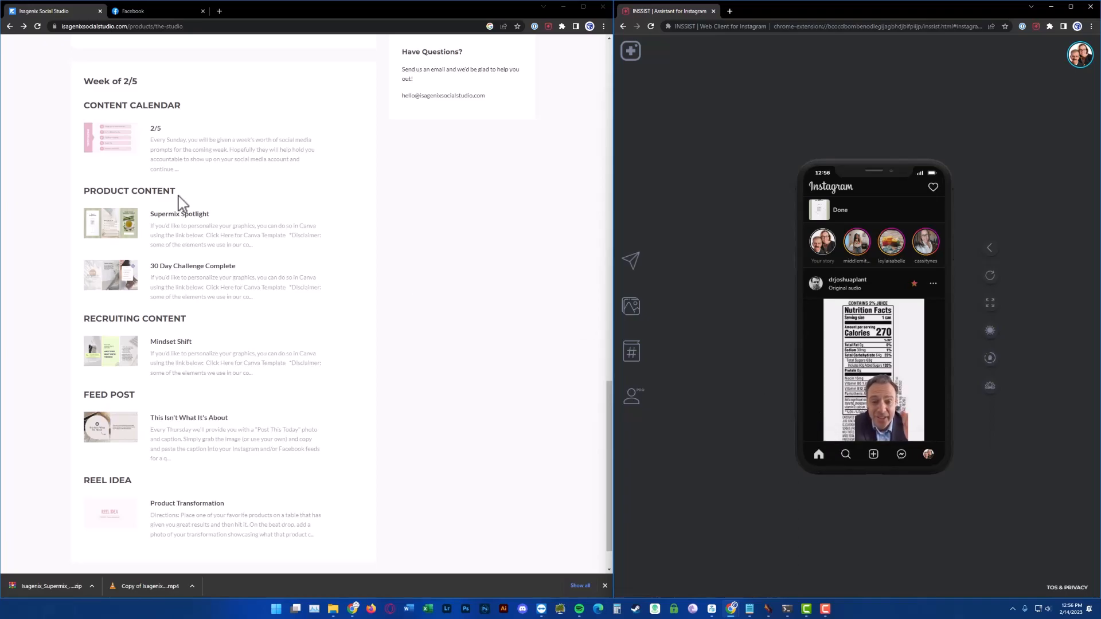
# Switch the Facebook account to act as the IsaLife page
pyautogui.scroll(5, 255, 284)
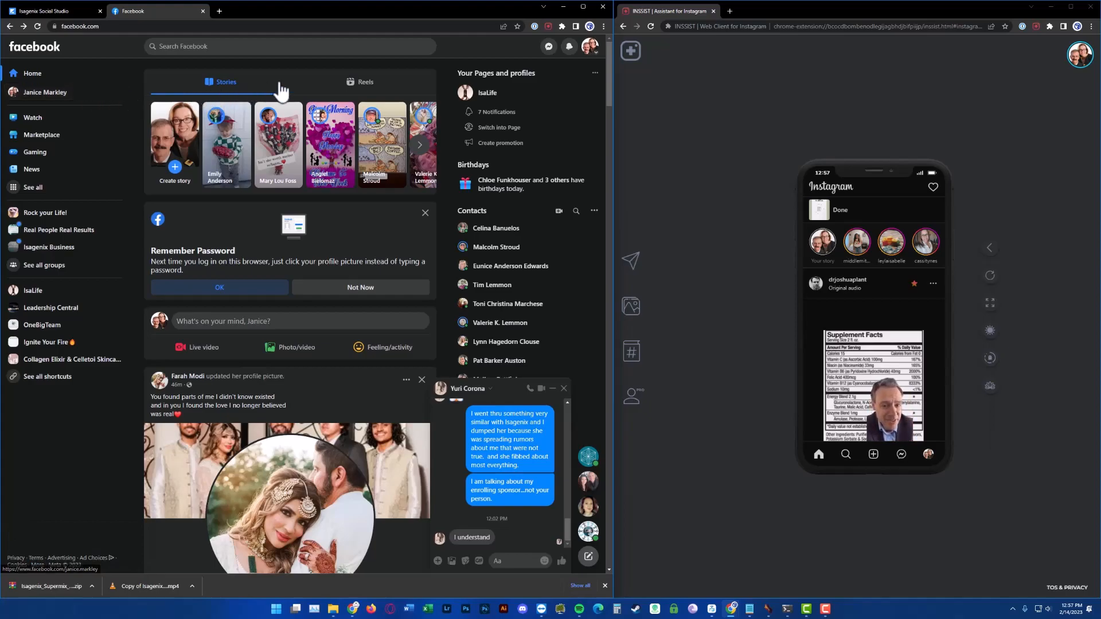
pyautogui.click(591, 48)
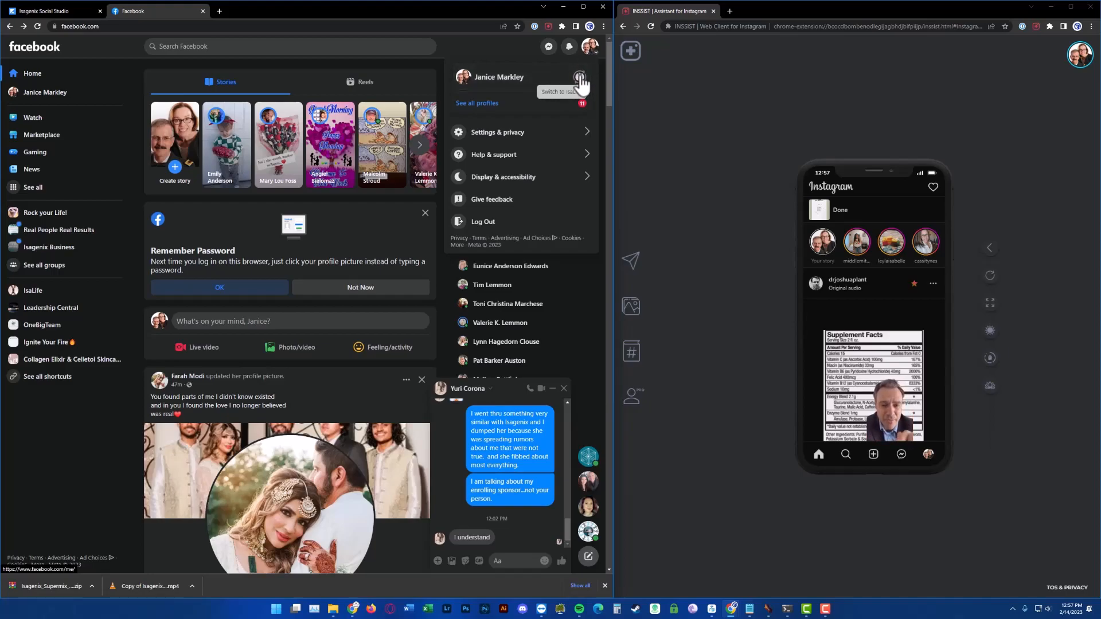
pyautogui.click(580, 78)
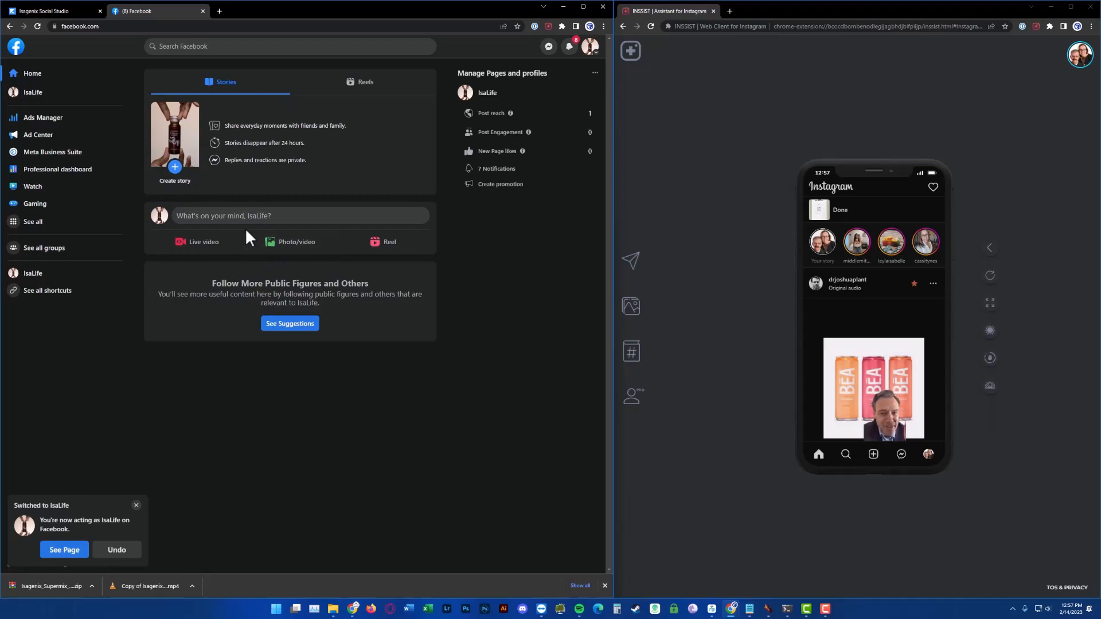
# Start a new Facebook post as IsaLife and add Isagenix Supermix Spotlight.mp4 from Downloads
pyautogui.click(297, 253)
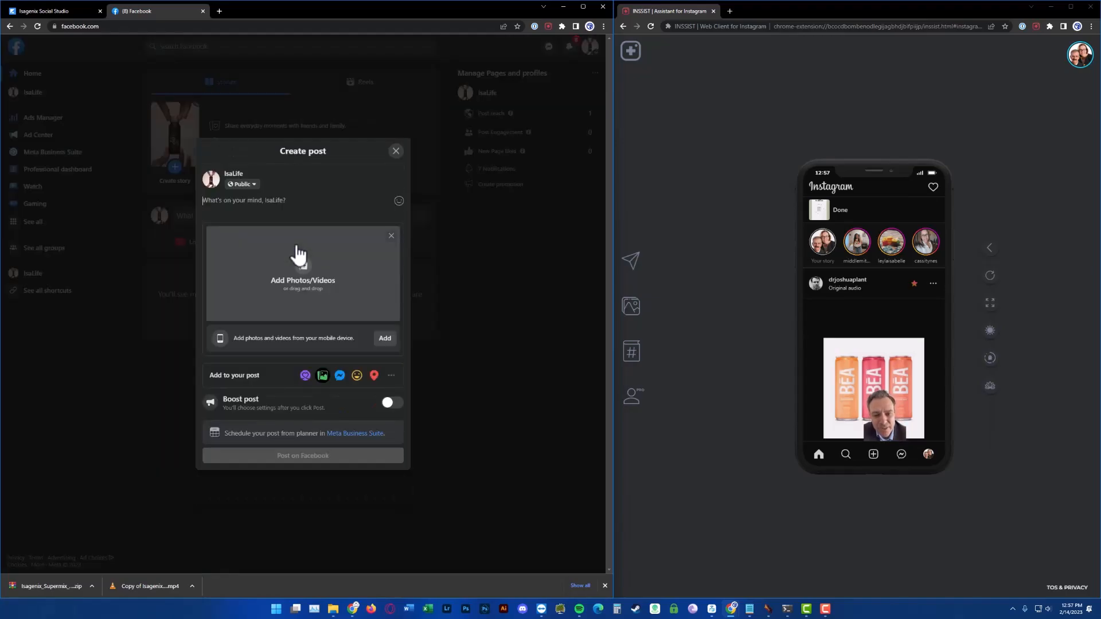
pyautogui.click(308, 280)
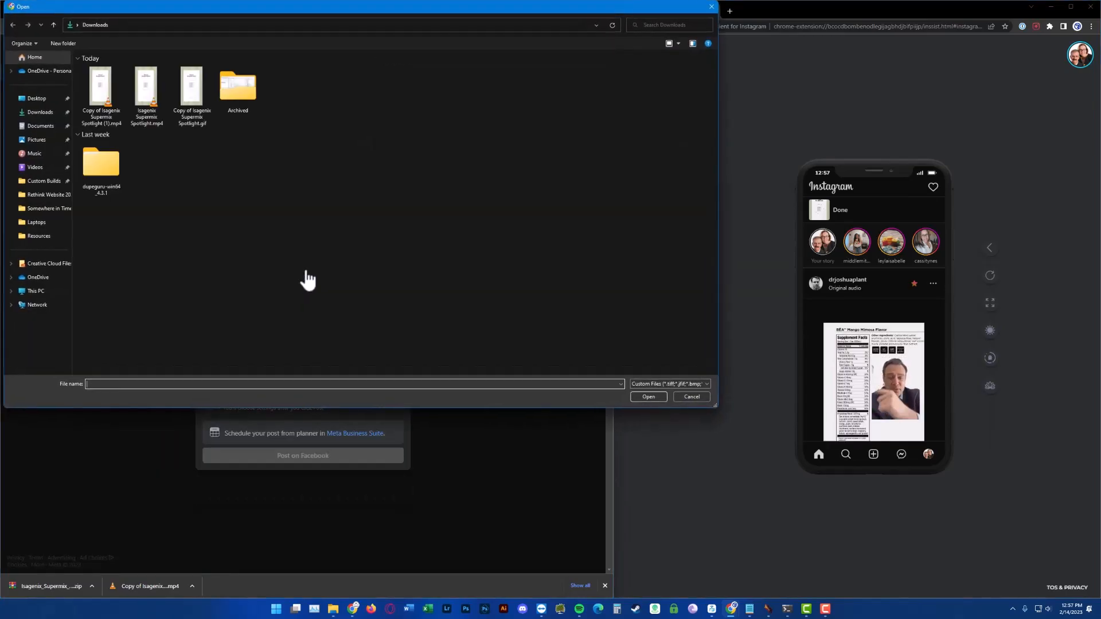
pyautogui.doubleClick(152, 87)
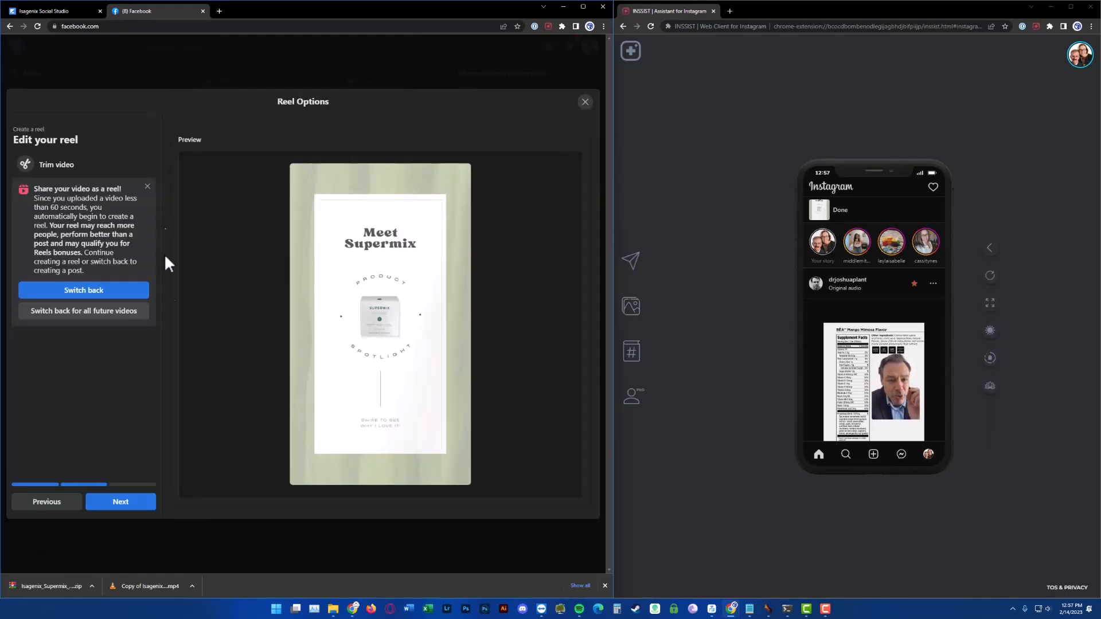
# Continue to the reel details, paste the copied caption as the description, and publish the reel
pyautogui.click(140, 506)
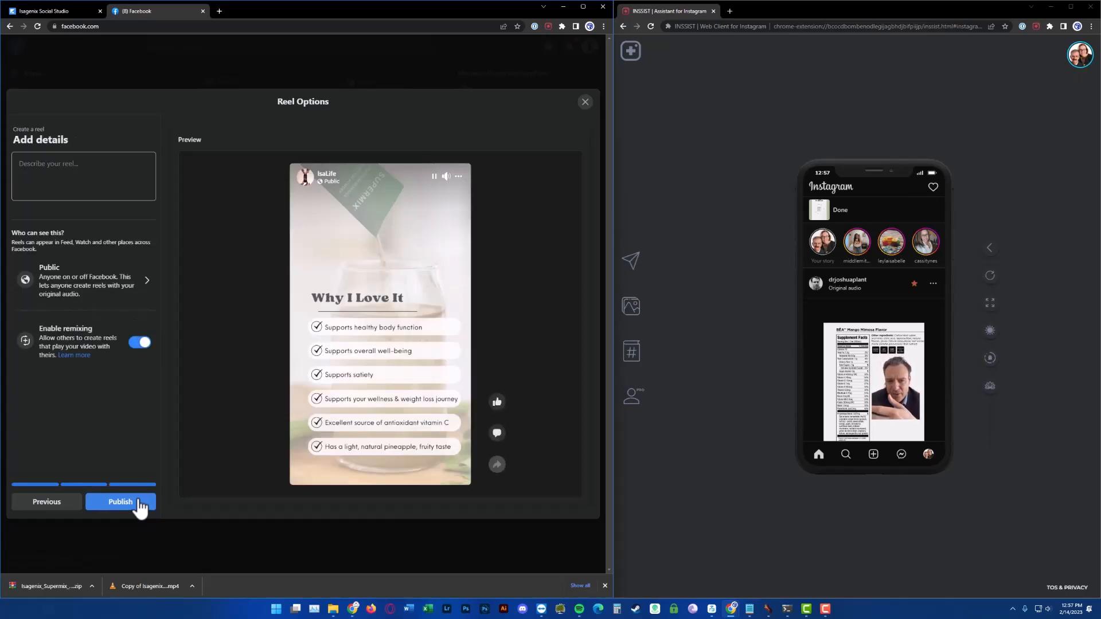
pyautogui.click(91, 180)
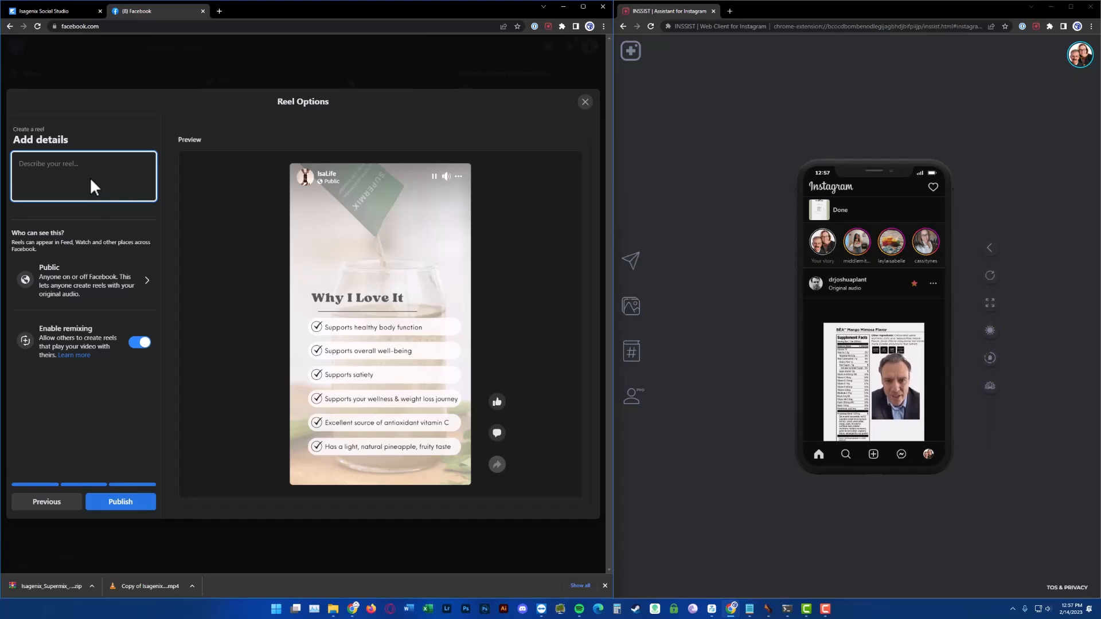
pyautogui.hotkey('ctrl', 'v')
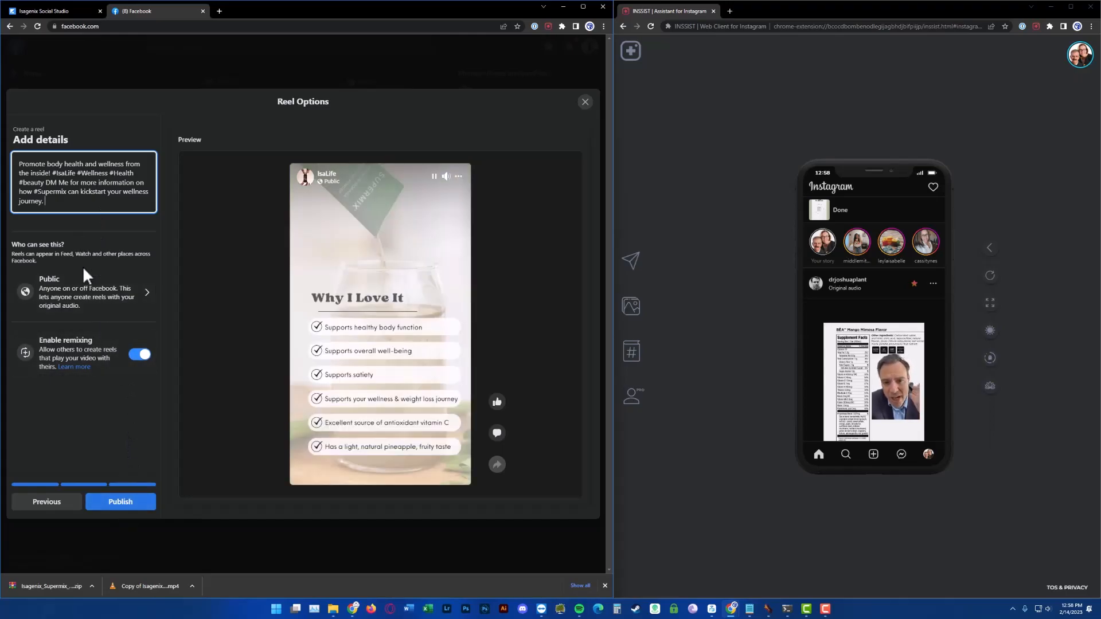
pyautogui.click(121, 503)
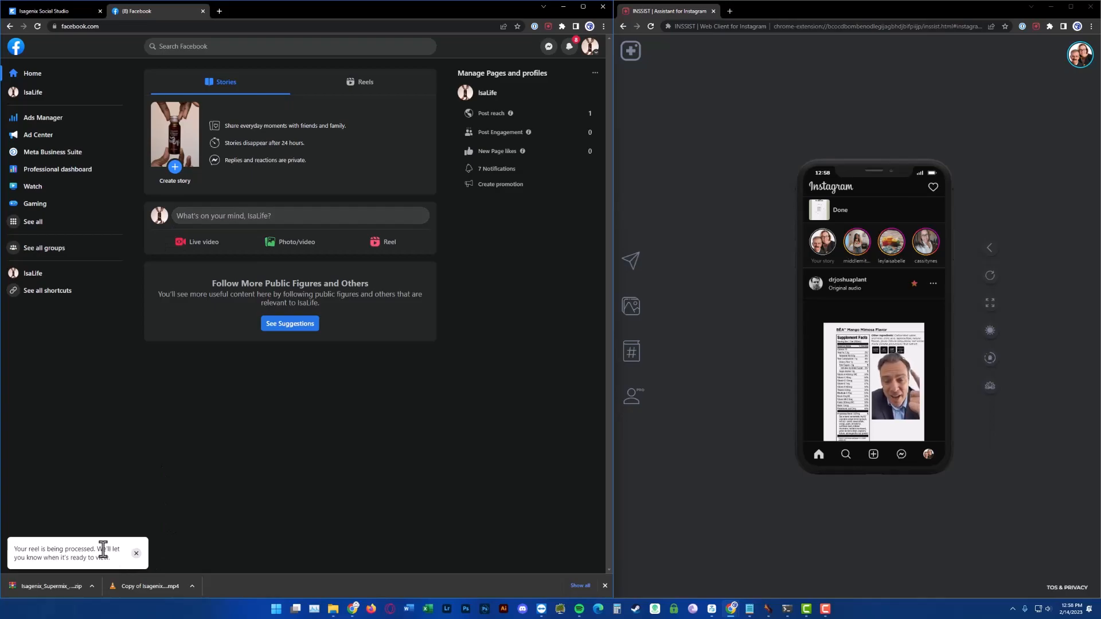
# Open the IsaLife Facebook page, leaving the unsaved editor, and scroll its posts
pyautogui.click(41, 96)
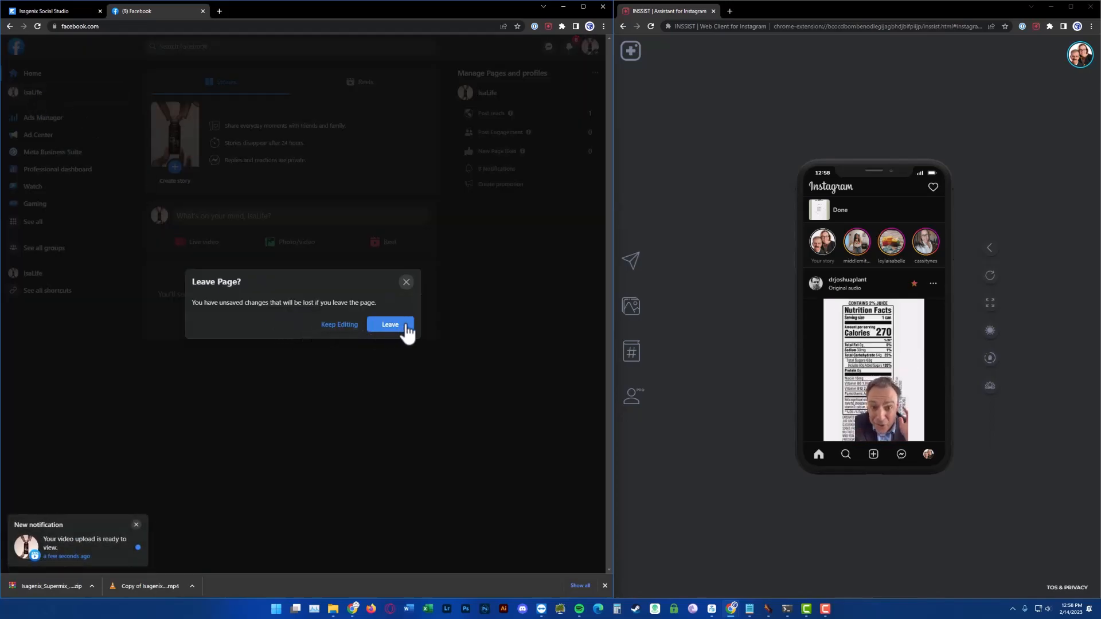
pyautogui.click(405, 282)
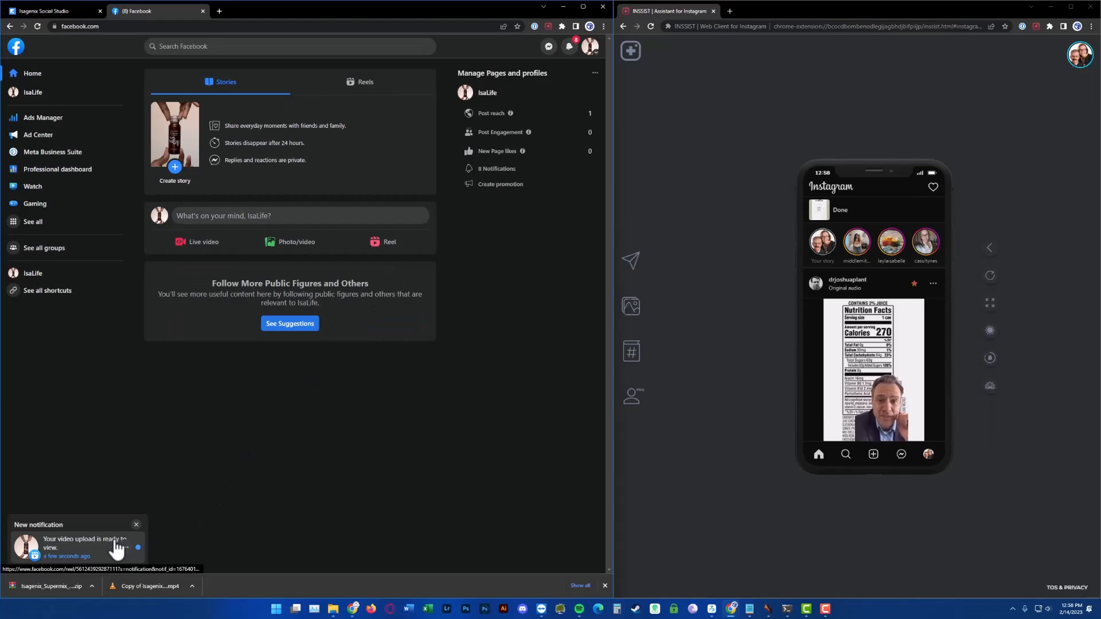
pyautogui.click(115, 543)
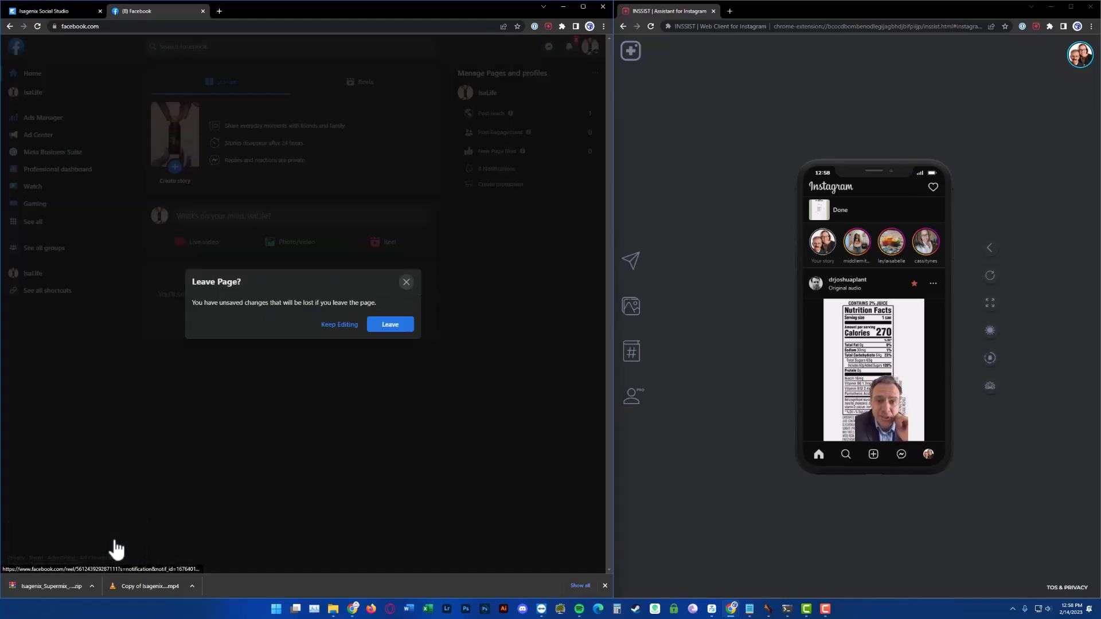
pyautogui.click(408, 282)
pyautogui.click(30, 92)
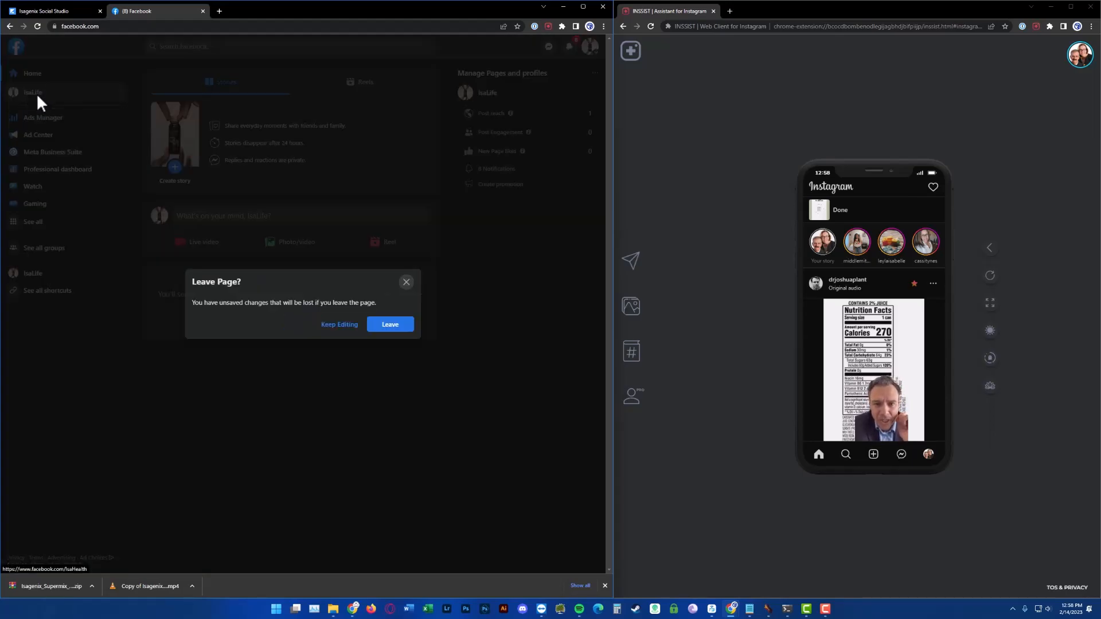
pyautogui.click(401, 325)
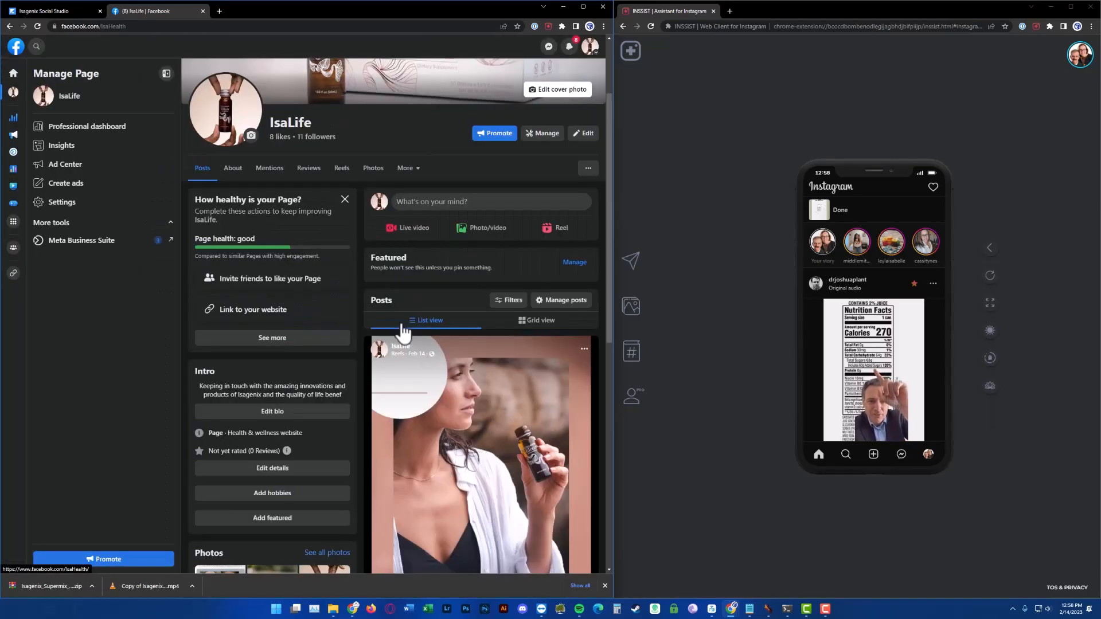
pyautogui.scroll(-5, 432, 287)
pyautogui.scroll(5, 434, 298)
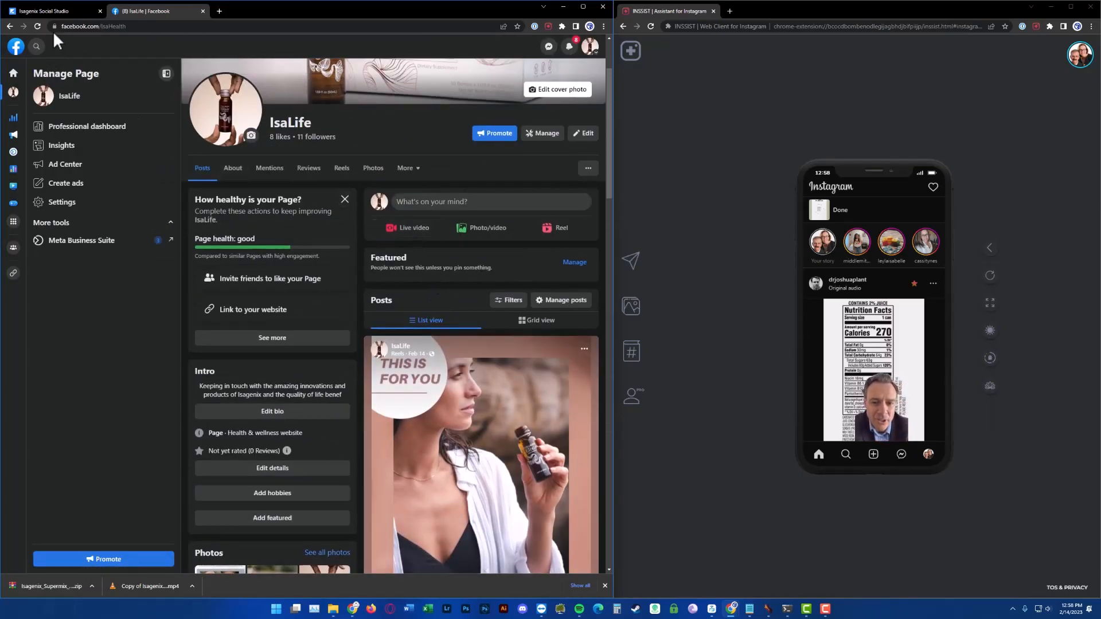
# Reload the IsaLife page and scroll through the newly published Supermix reel post
pyautogui.click(38, 25)
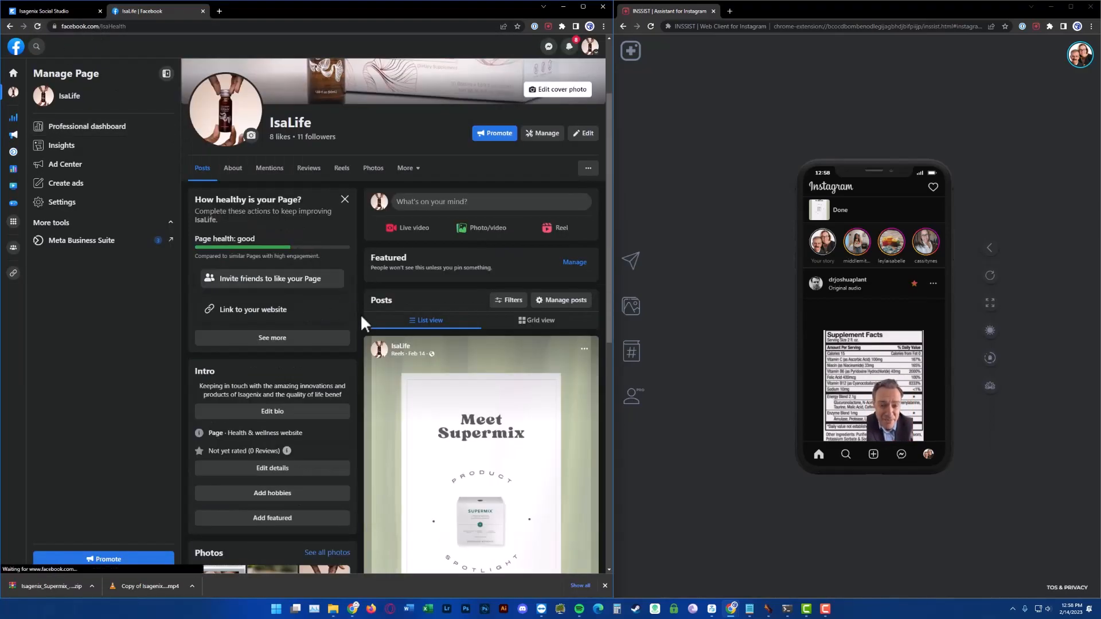
pyautogui.scroll(-3, 367, 315)
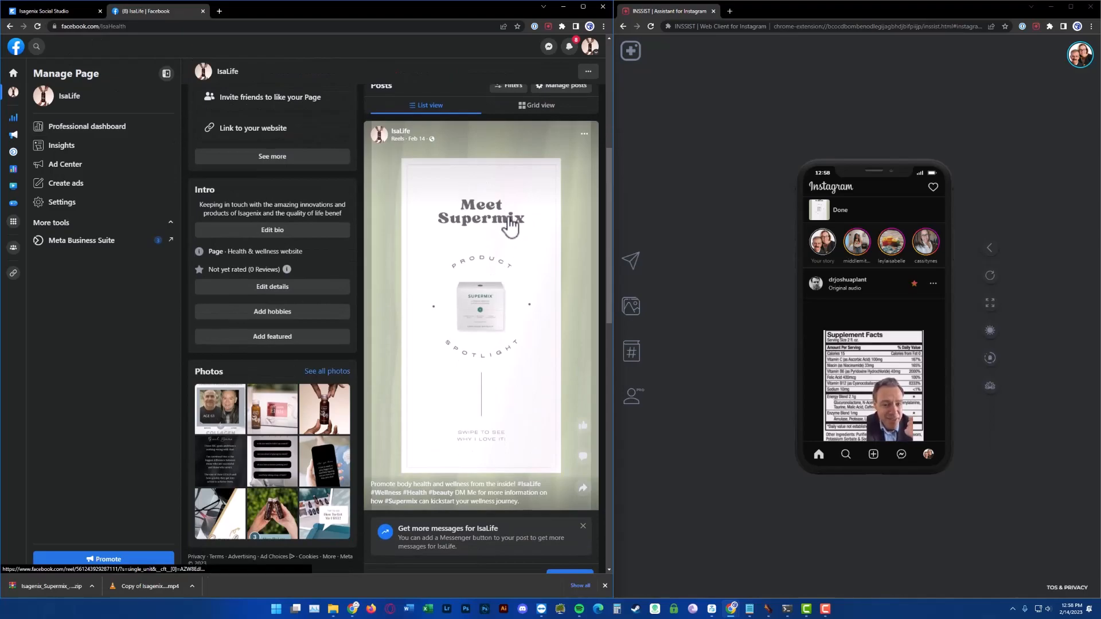
pyautogui.scroll(-2, 507, 223)
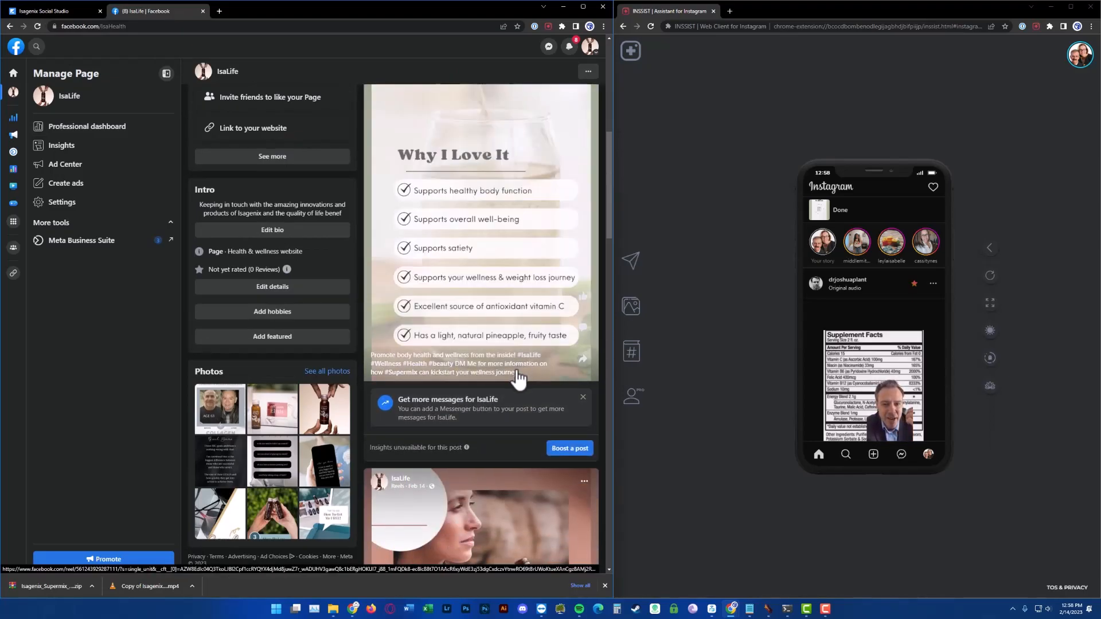
pyautogui.scroll(2, 518, 381)
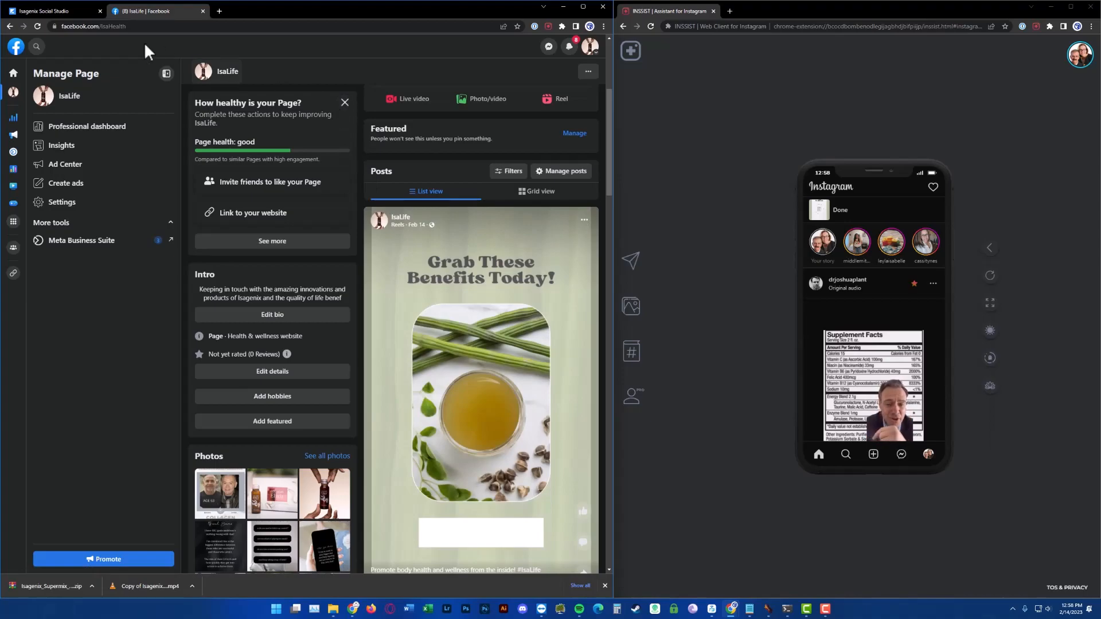
pyautogui.click(51, 12)
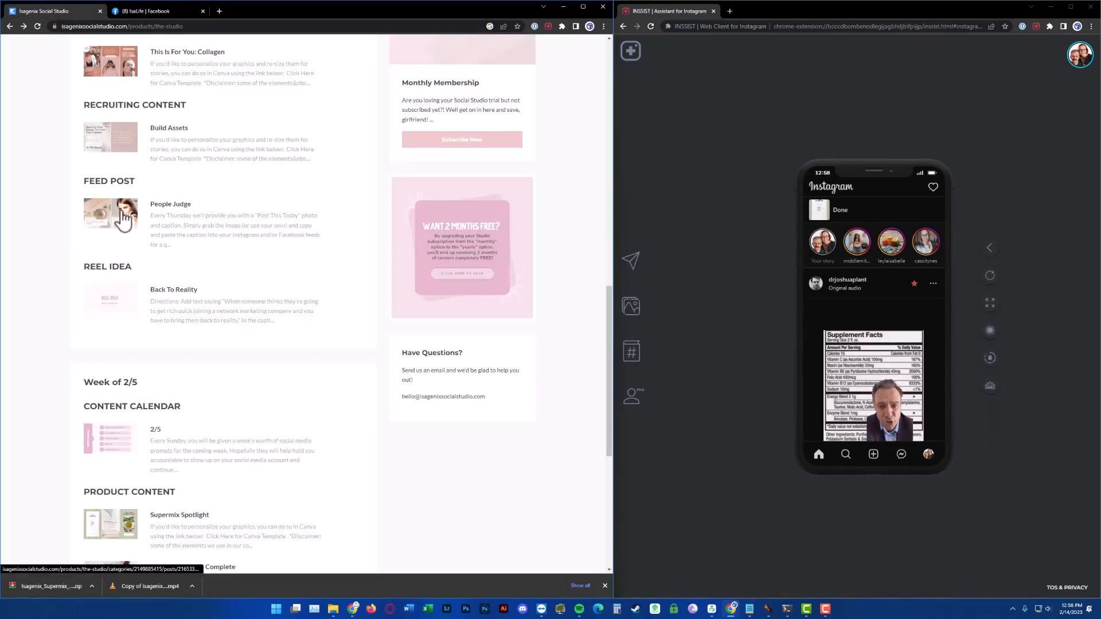
pyautogui.scroll(5, 124, 221)
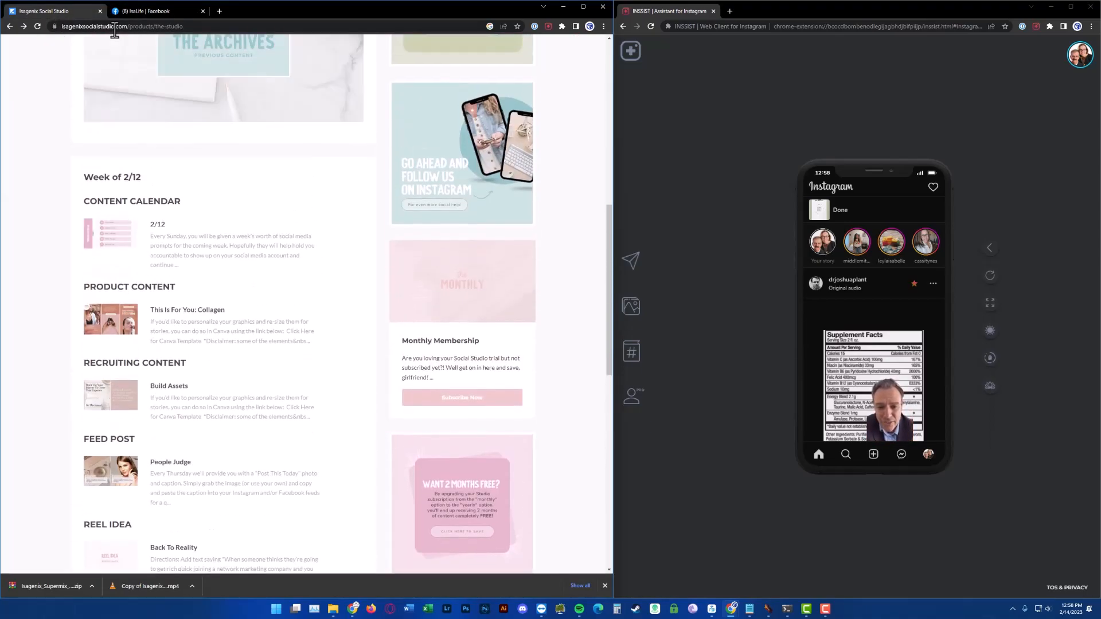
pyautogui.click(149, 8)
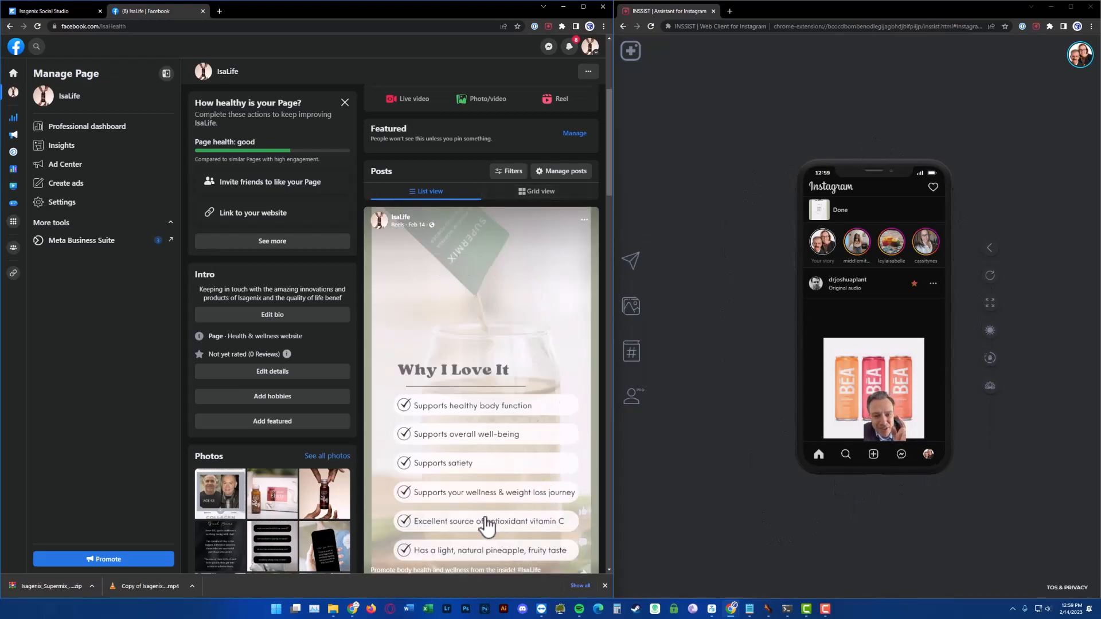
pyautogui.click(61, 9)
pyautogui.click(137, 9)
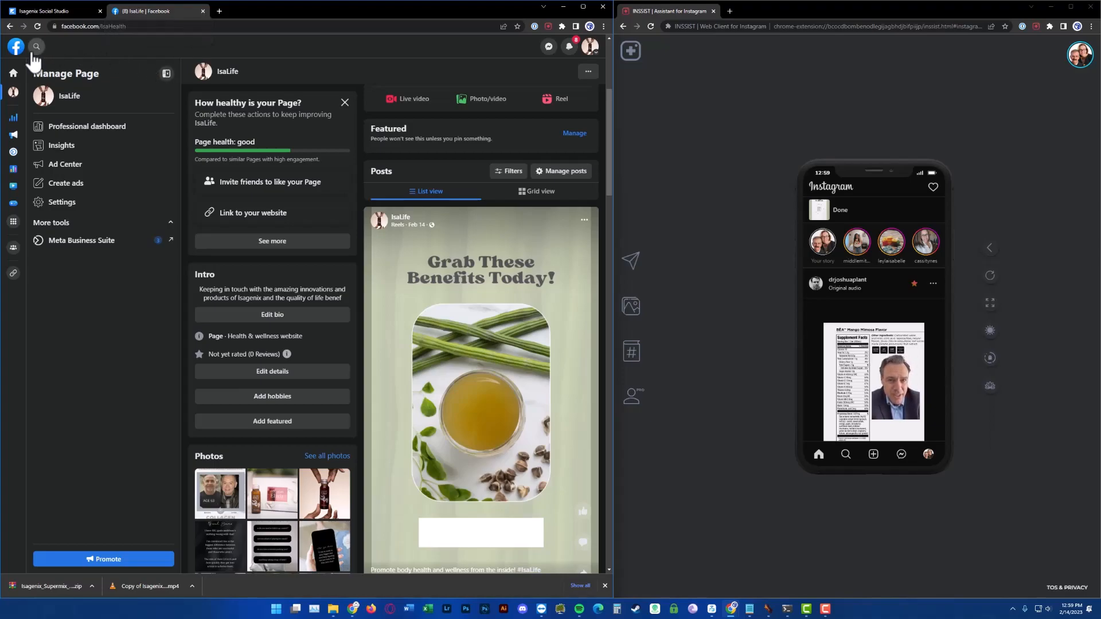
# Switch the Facebook account from the IsaLife page back to the personal profile
pyautogui.click(594, 56)
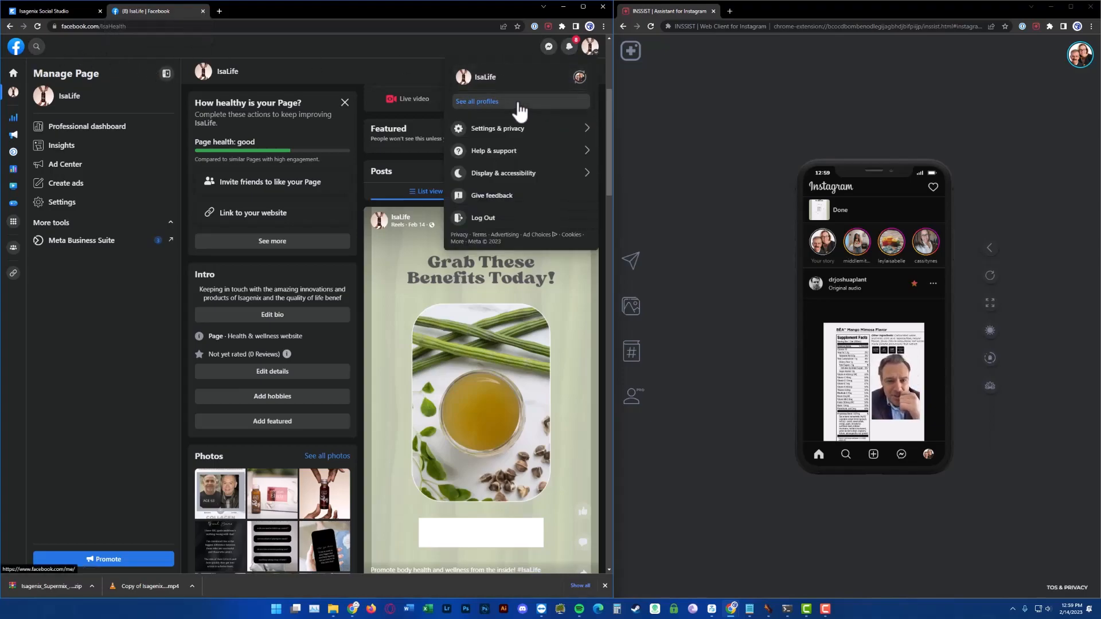
pyautogui.click(578, 78)
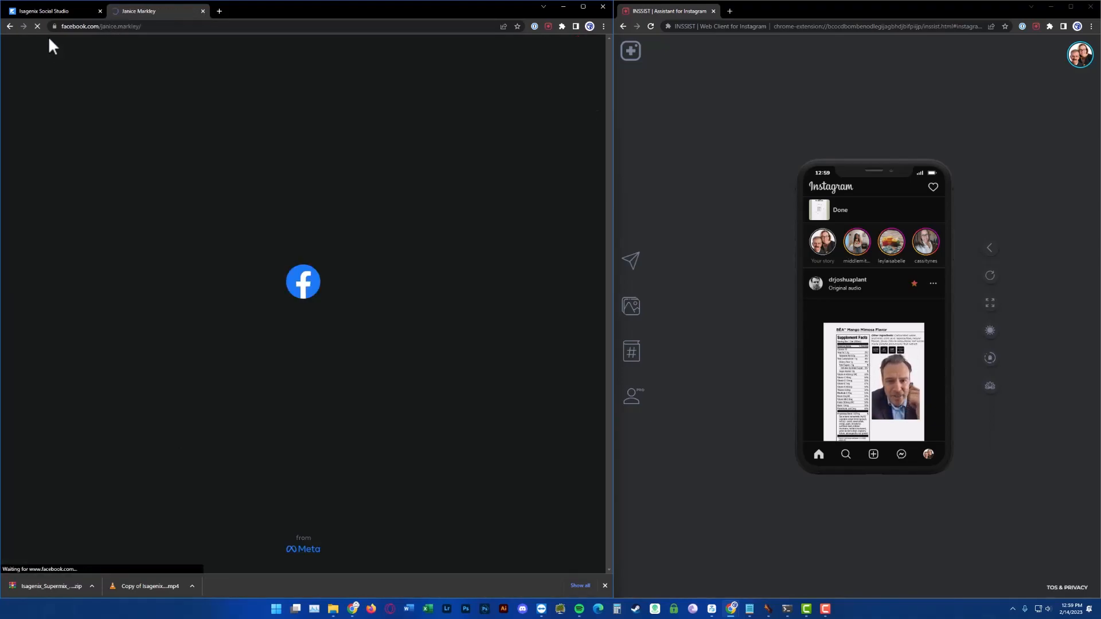
# In the Social Studio, enter The Studio and open the This Is For You: Collagen product content post
pyautogui.click(60, 12)
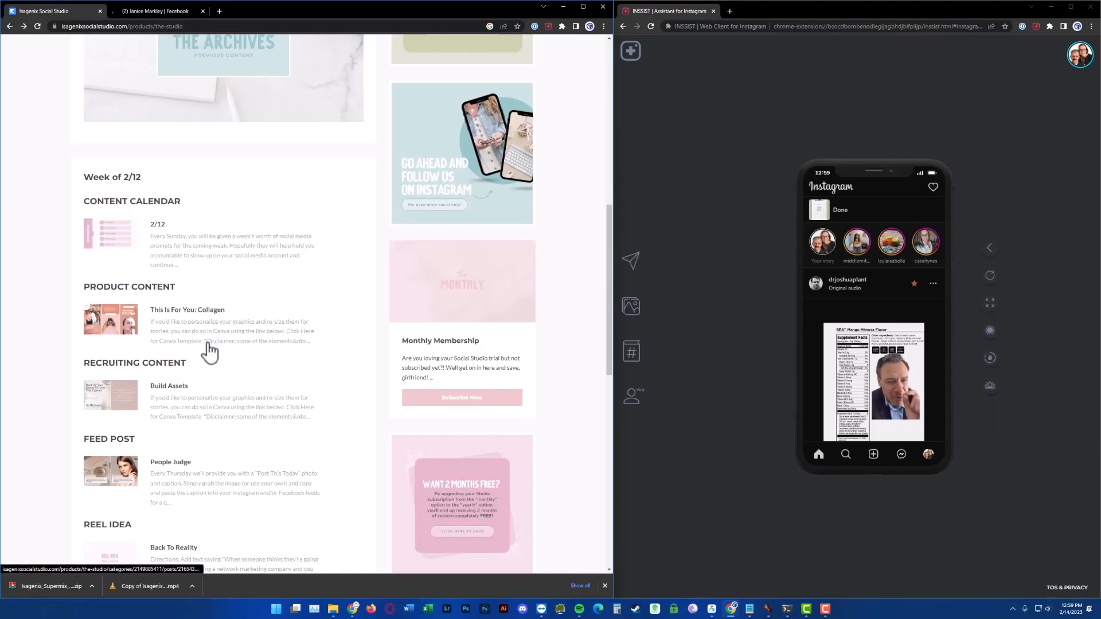
pyautogui.click(200, 341)
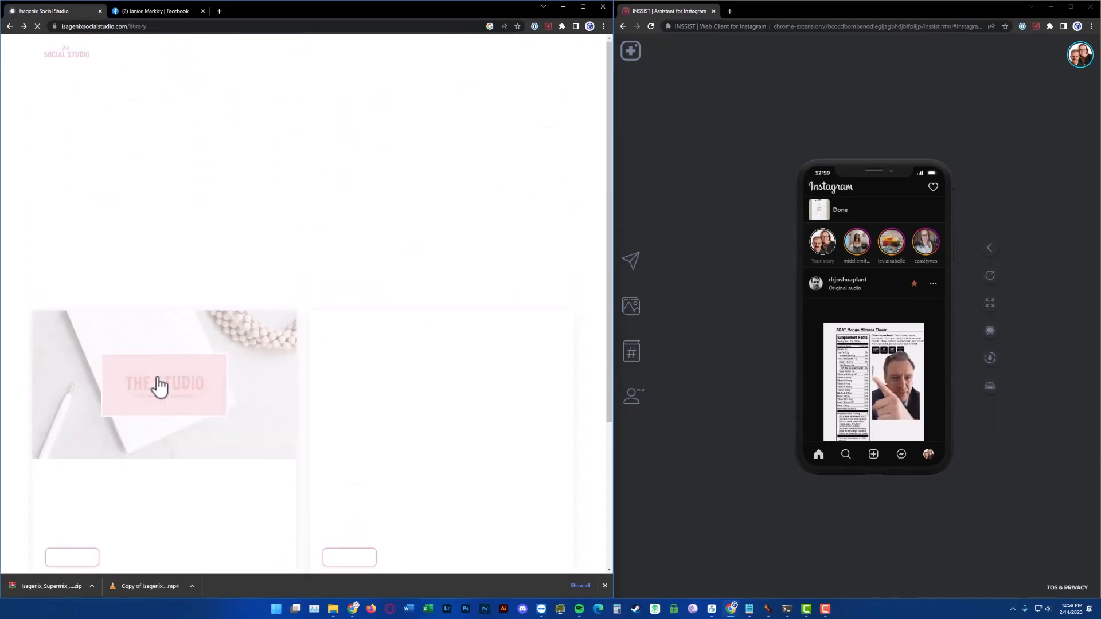
pyautogui.click(78, 337)
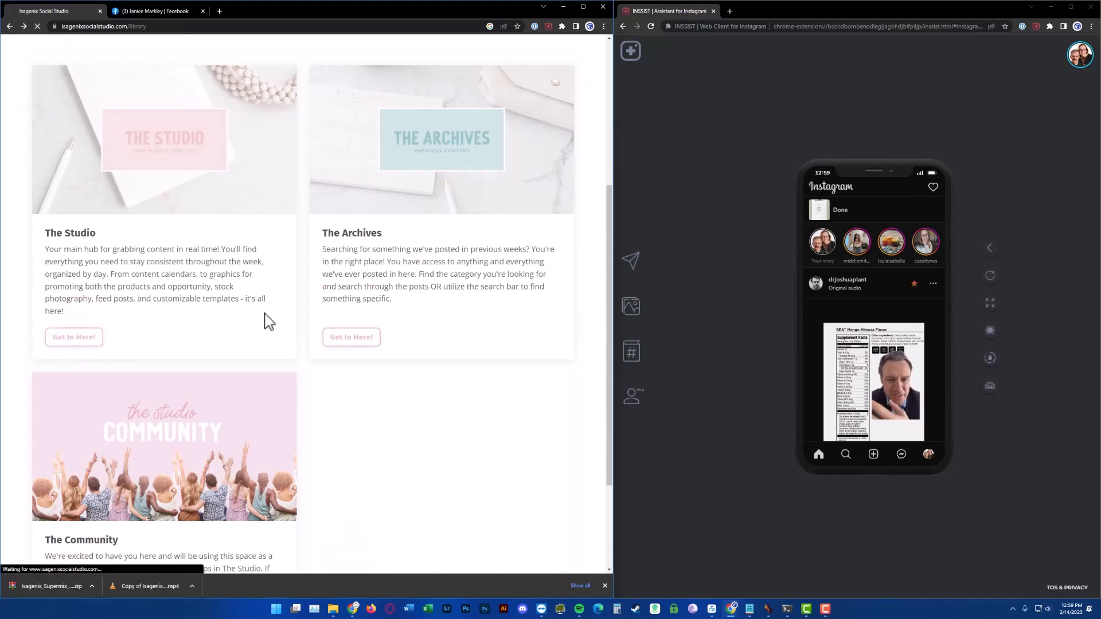
pyautogui.scroll(-5, 265, 315)
pyautogui.scroll(-7, 265, 315)
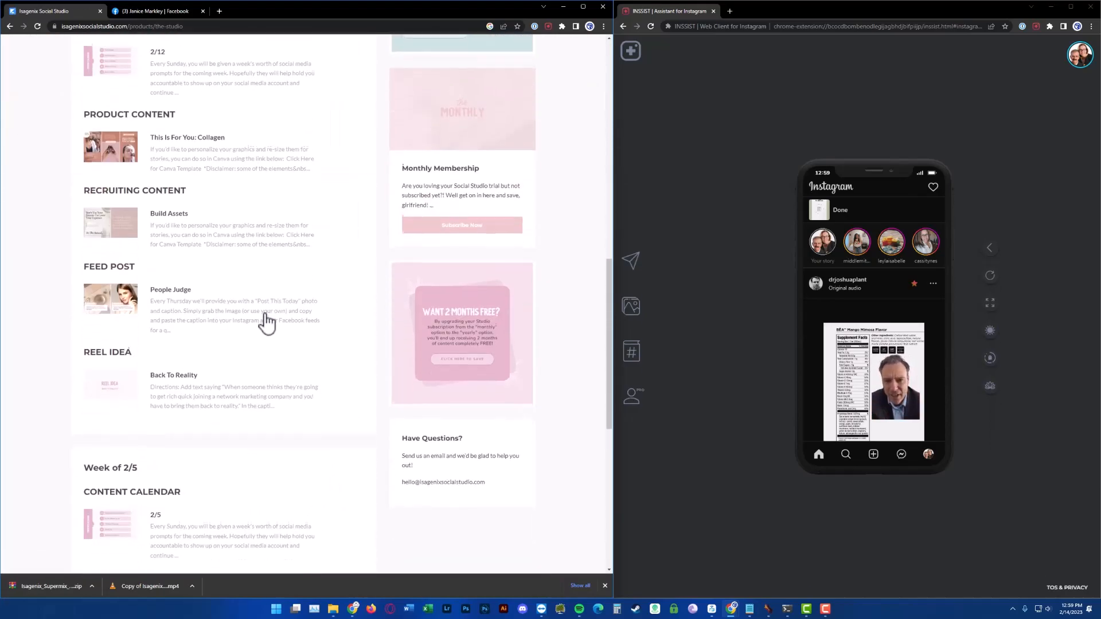
pyautogui.scroll(-6, 266, 315)
pyautogui.scroll(-2, 265, 321)
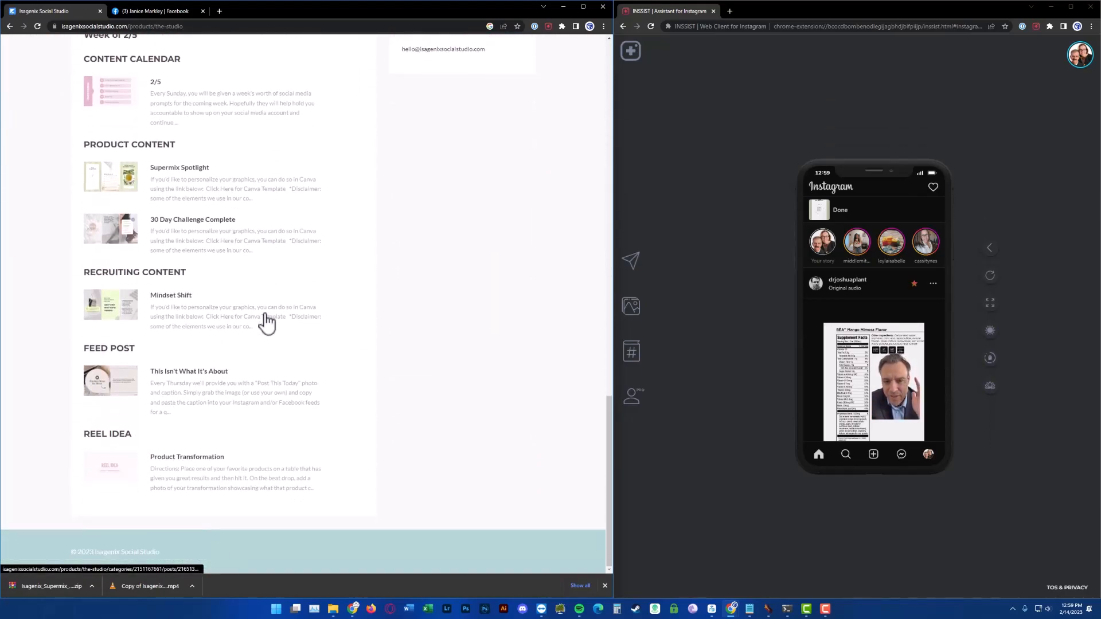
pyautogui.scroll(10, 267, 323)
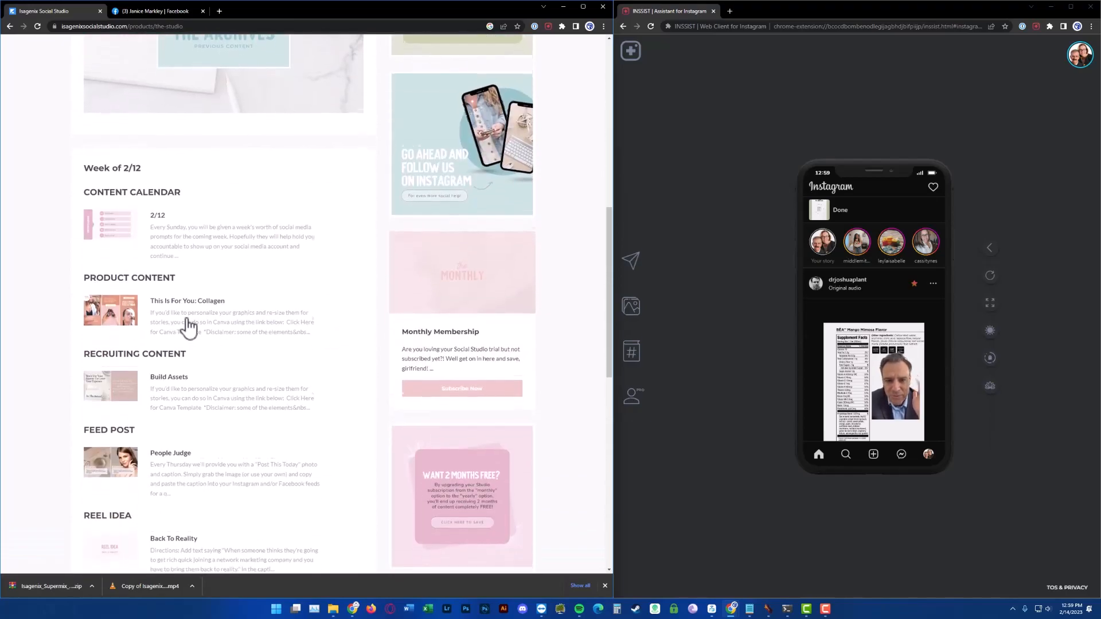
pyautogui.scroll(-1, 169, 309)
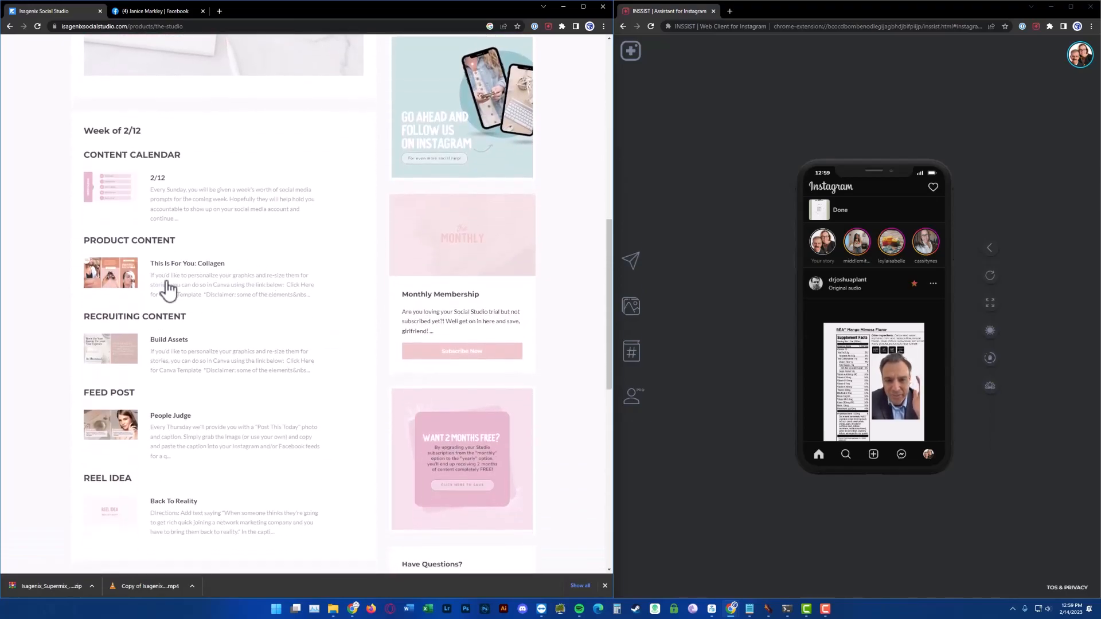
pyautogui.click(201, 267)
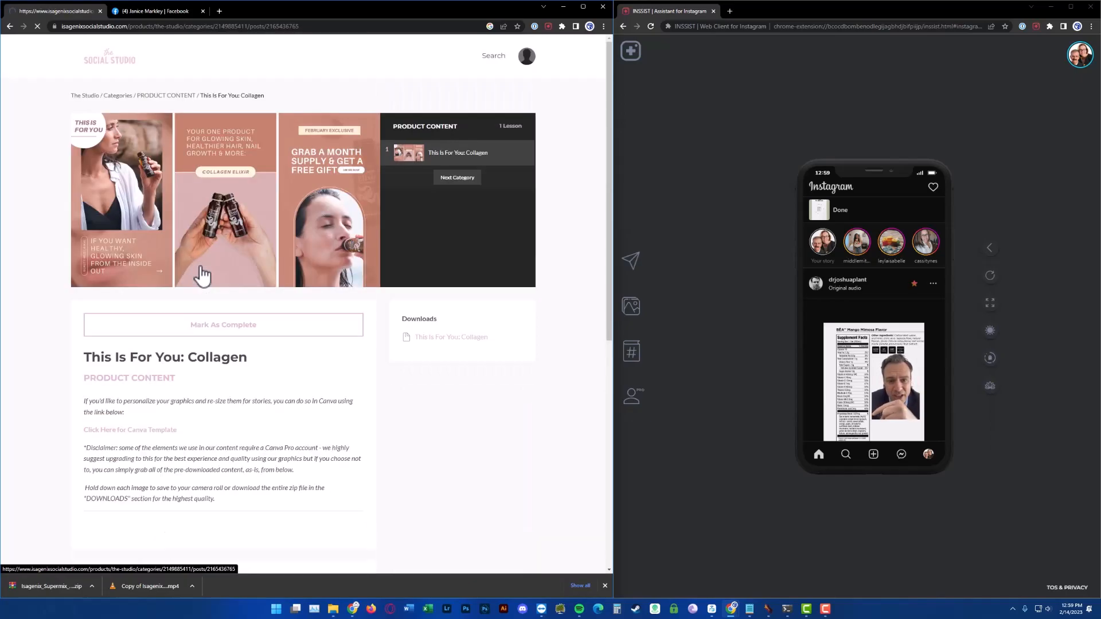
# Open the post's Canva template link and start a copy of the This Is For You (Collagen) template
pyautogui.scroll(-3, 252, 298)
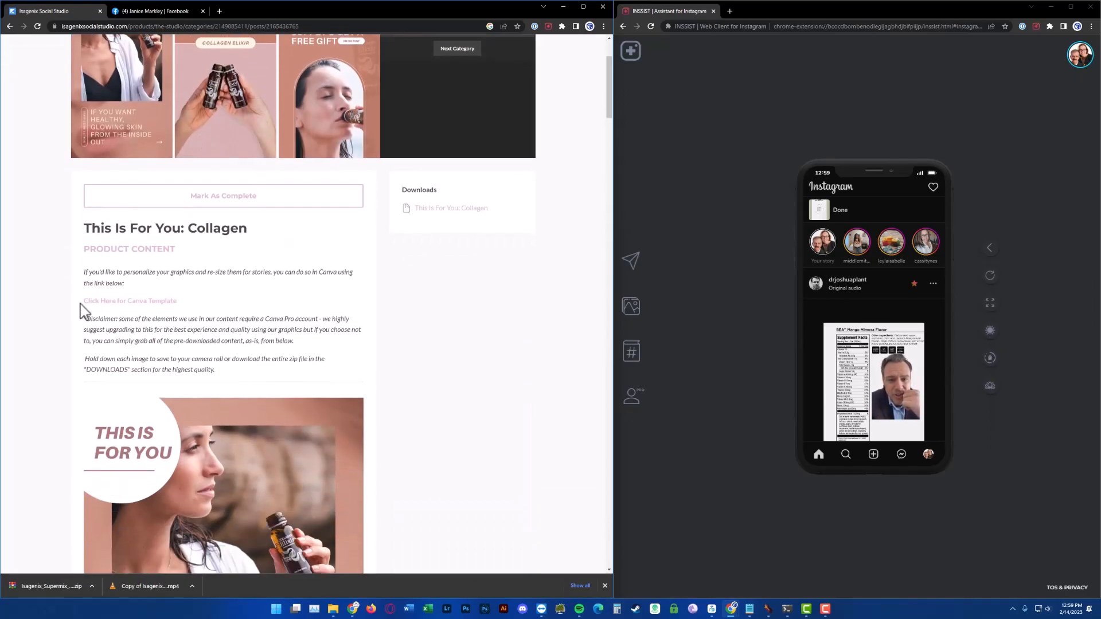
pyautogui.click(152, 302)
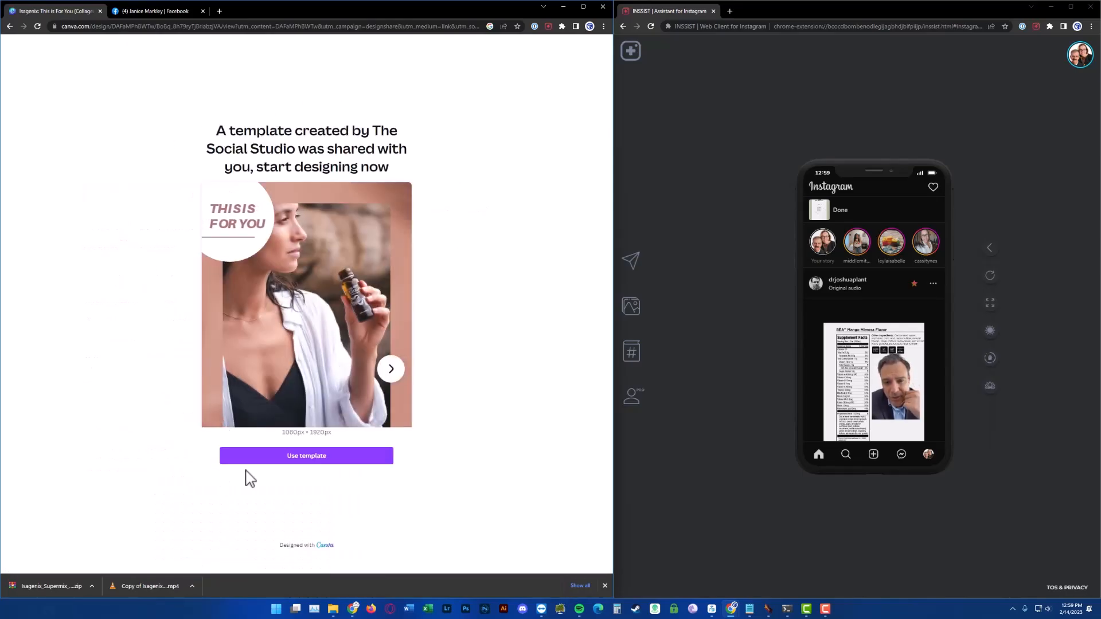
pyautogui.click(299, 459)
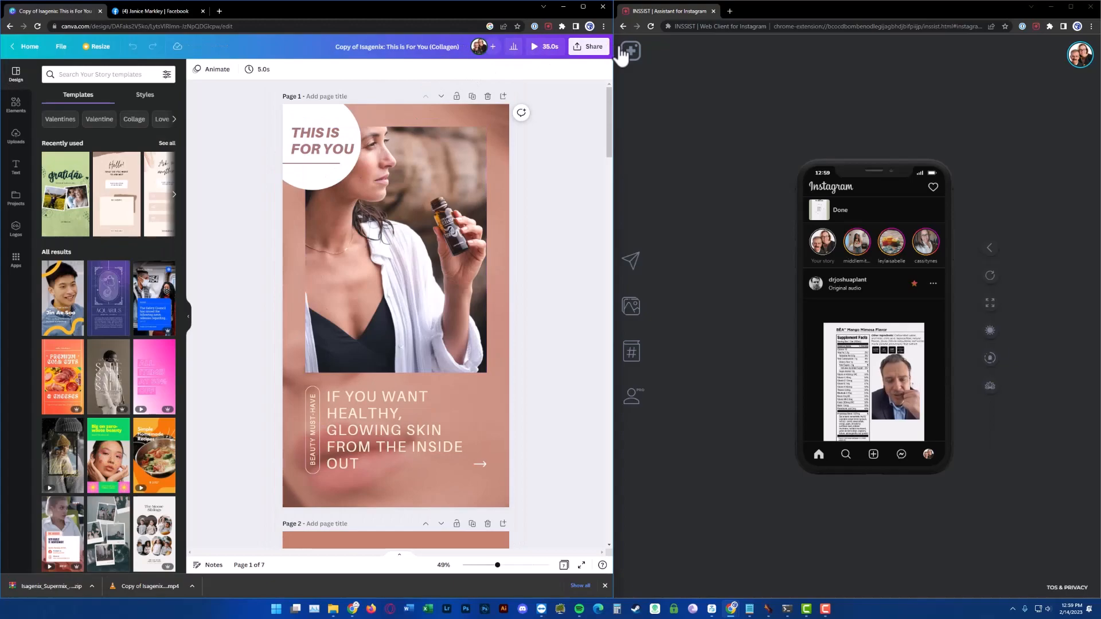
# Delete page 4, the STOP instruction page, from the Collagen design
pyautogui.scroll(-20, 455, 307)
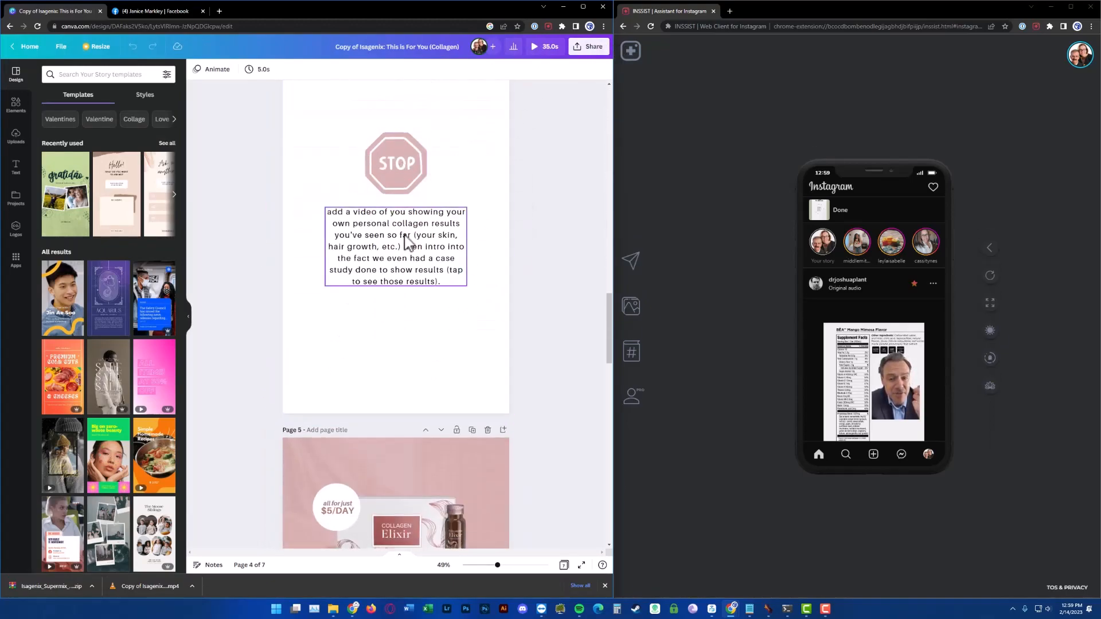
pyautogui.scroll(4, 423, 275)
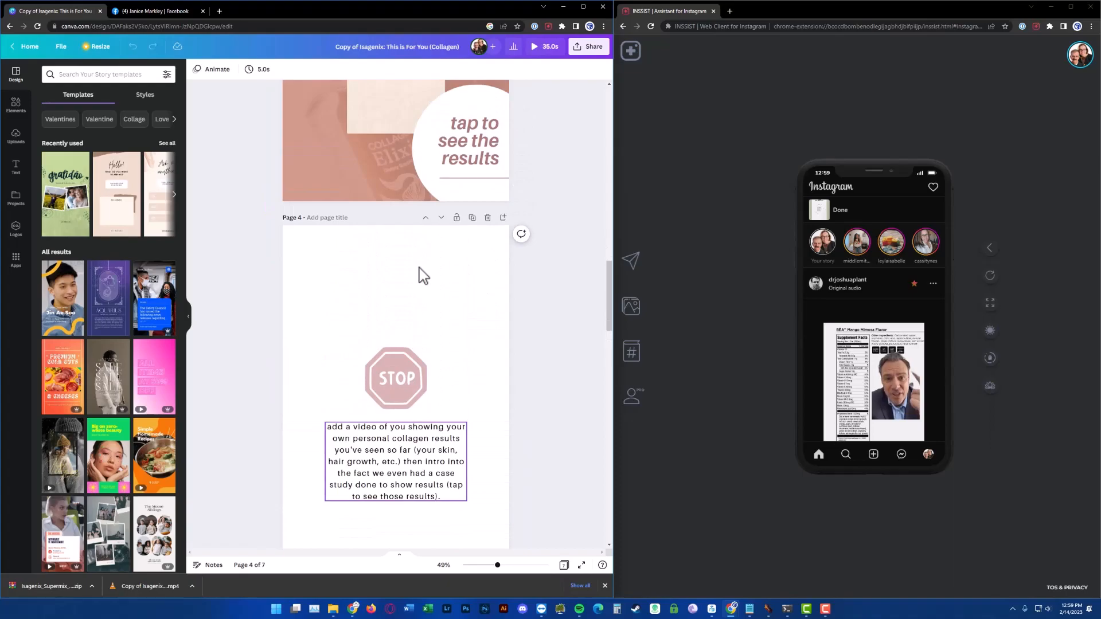
pyautogui.click(487, 220)
pyautogui.scroll(-18, 469, 230)
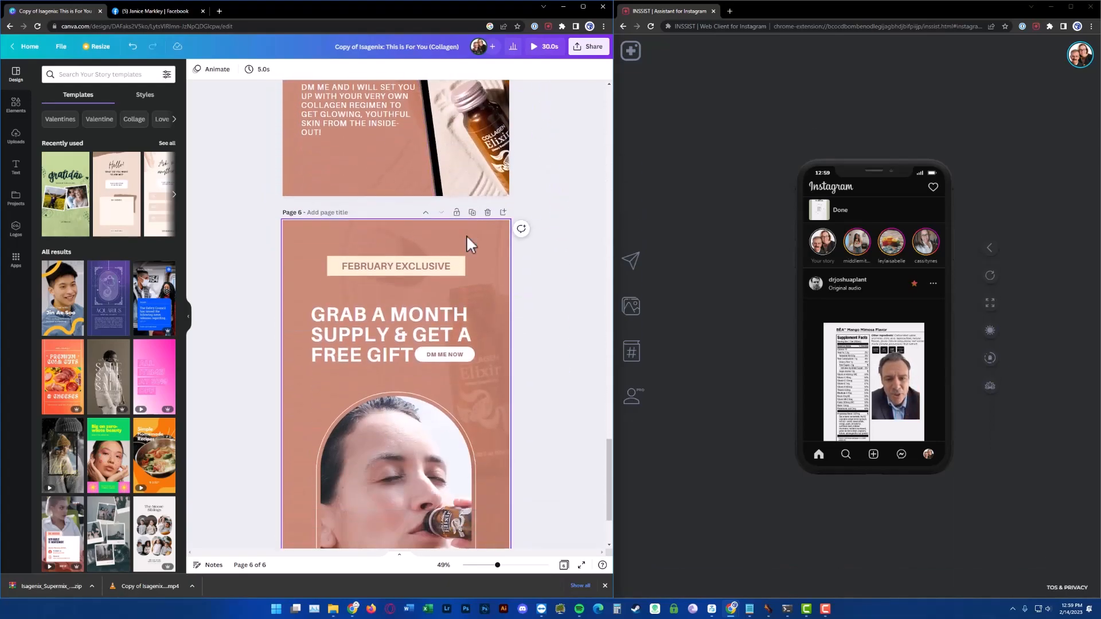
pyautogui.scroll(20, 467, 234)
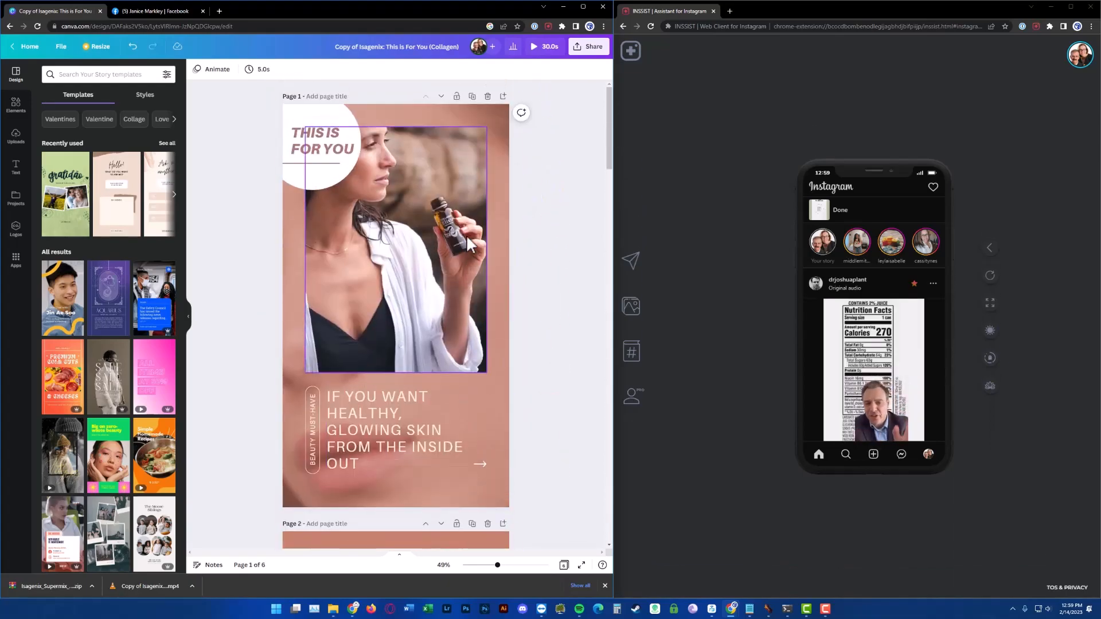
# Download the design as an MP4 video including all 6 pages
pyautogui.click(599, 51)
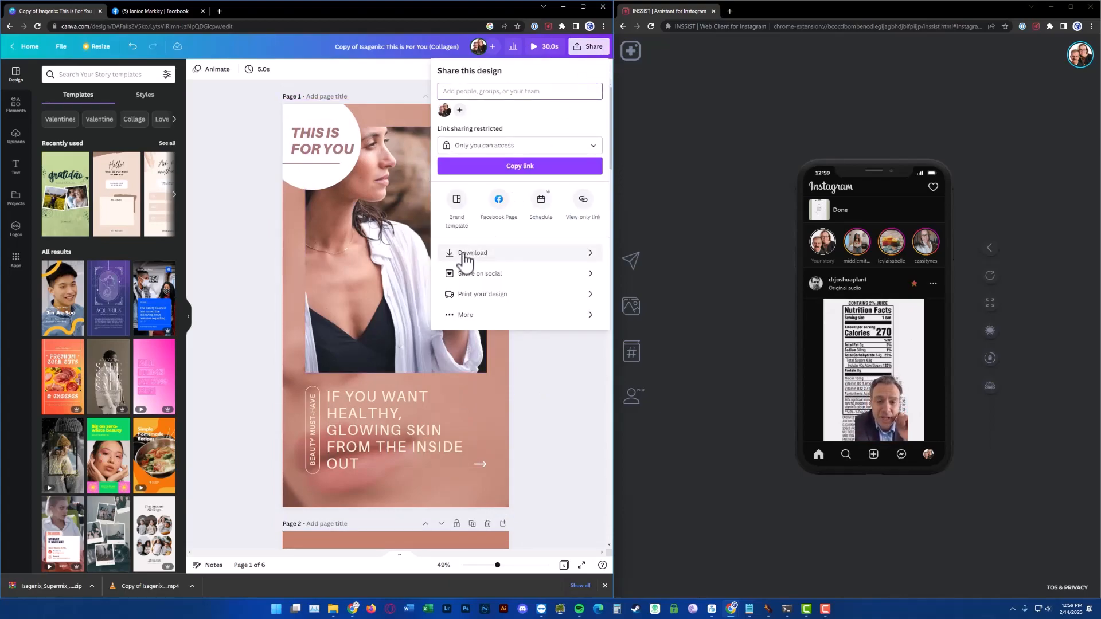
pyautogui.click(567, 255)
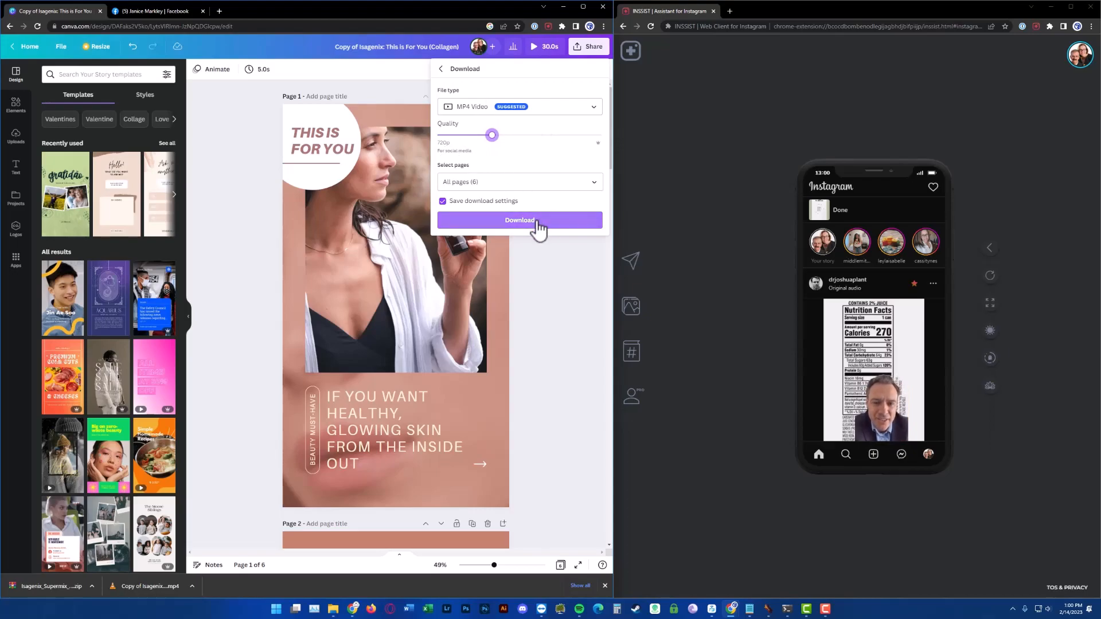
pyautogui.click(519, 221)
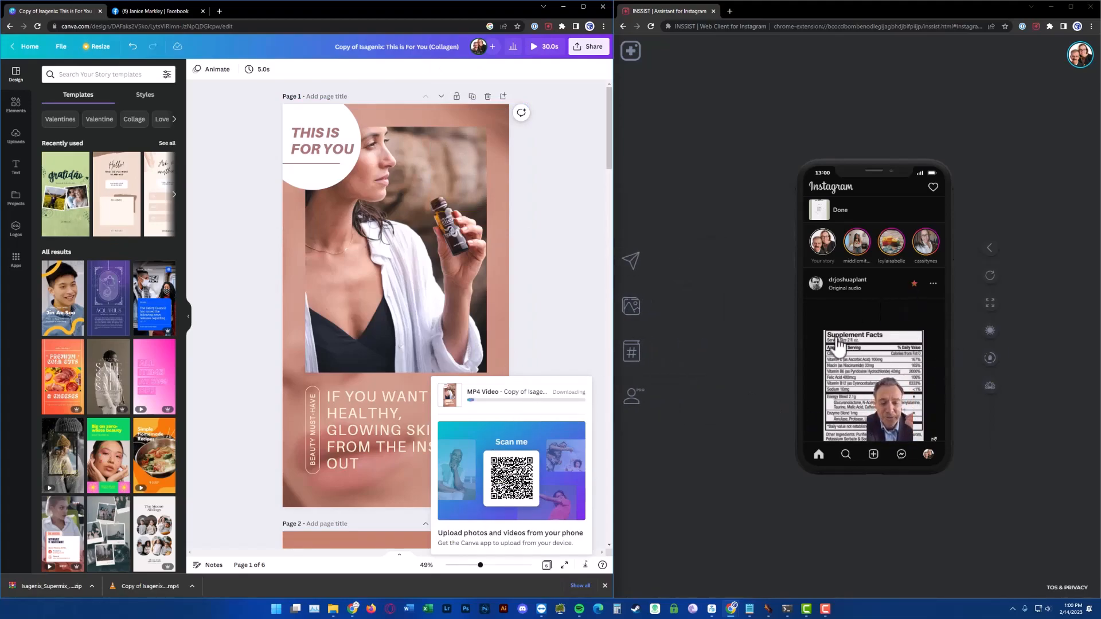
pyautogui.click(147, 11)
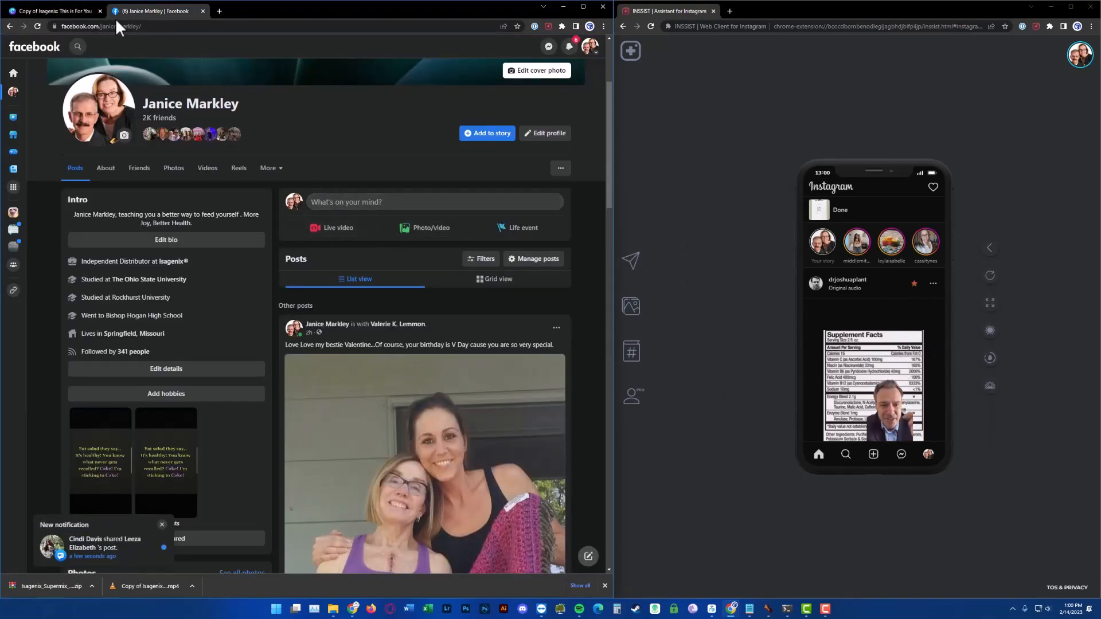
pyautogui.click(55, 13)
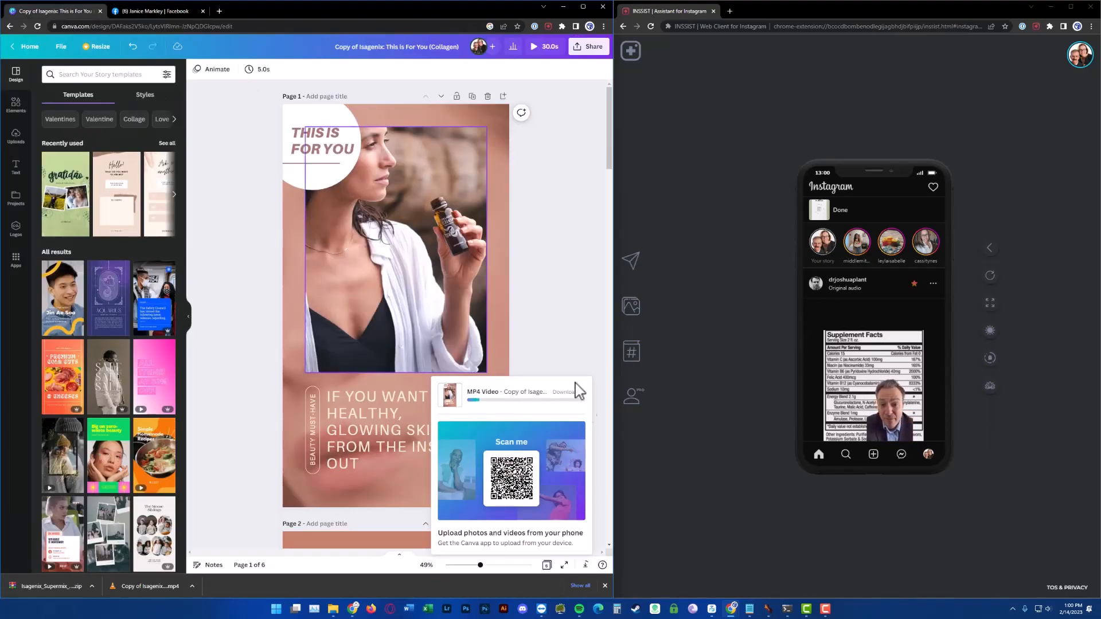